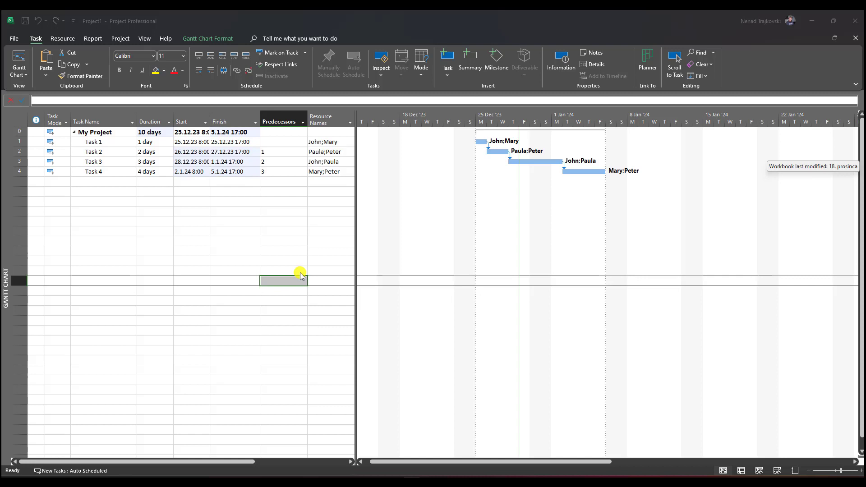
Review the project's resources in the Resource Sheet, and return to the Gantt Chart view
left_click(190, 261)
left_click(112, 144)
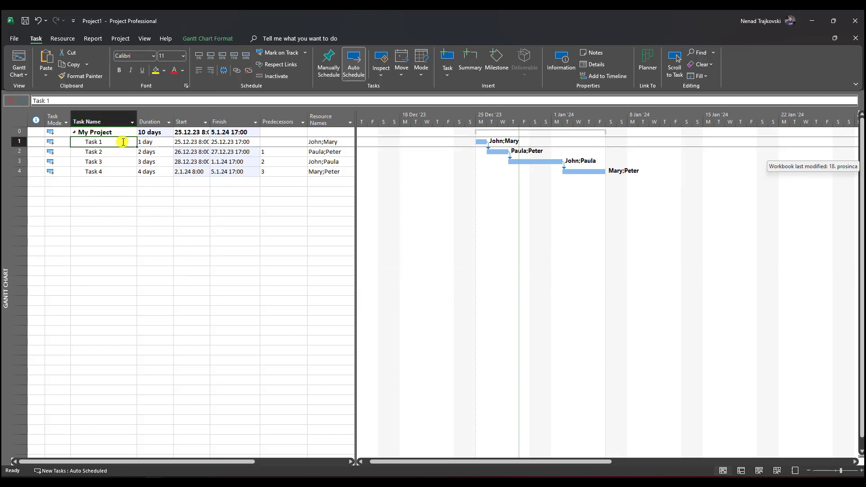
left_click(144, 38)
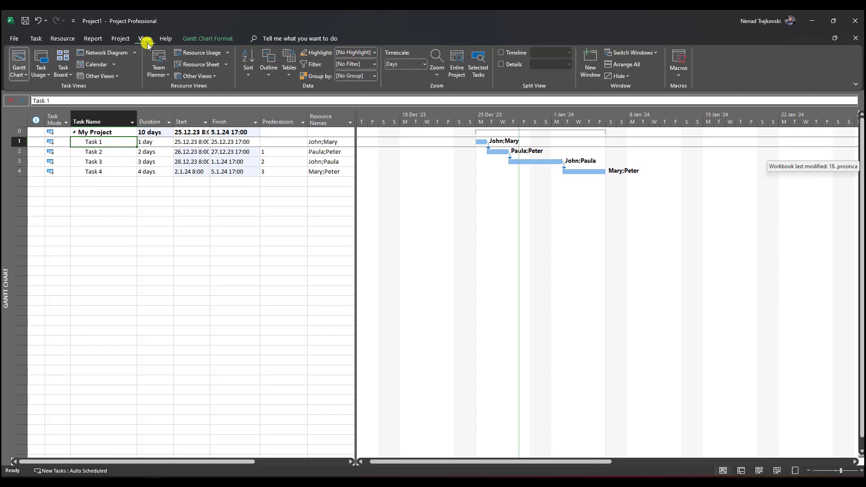
left_click(197, 65)
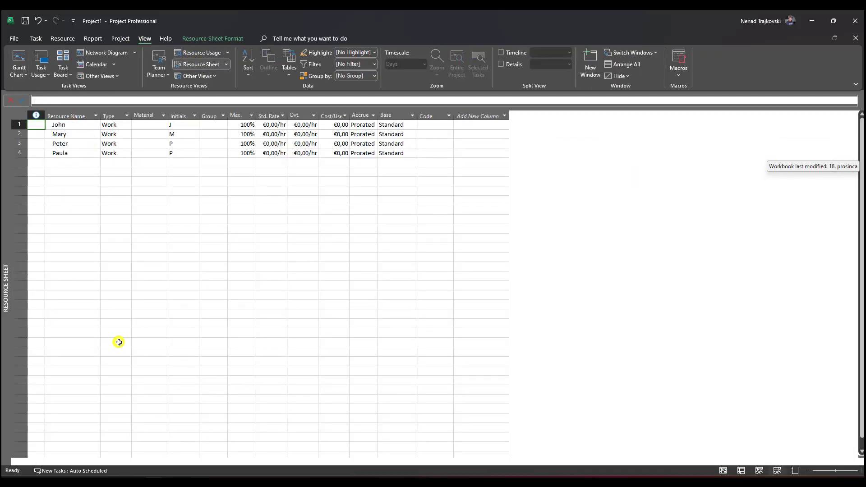
left_click(15, 57)
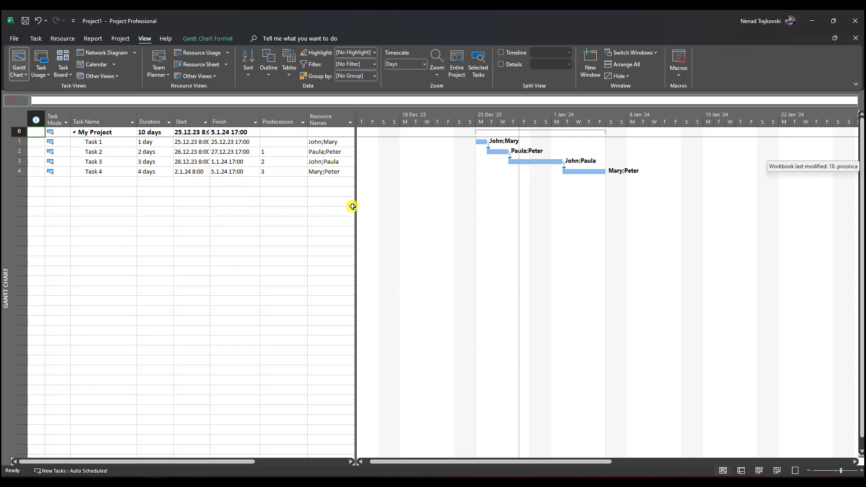
left_click_drag(355, 204, 363, 207)
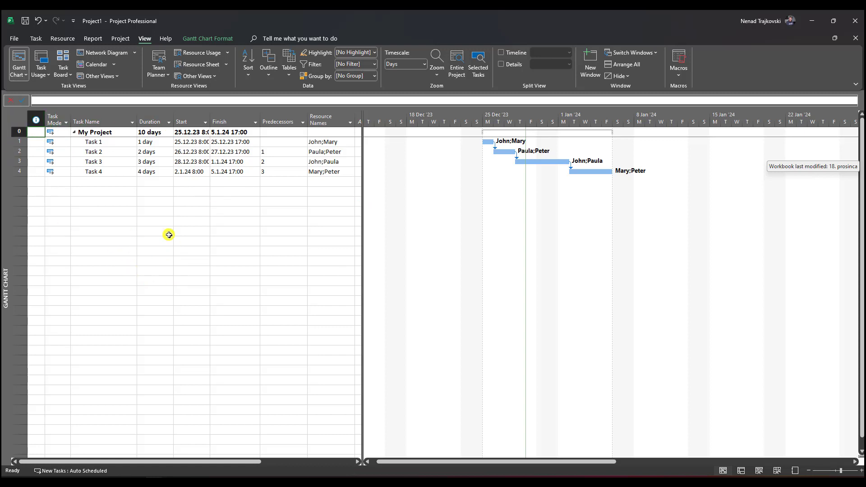
right_click(20, 117)
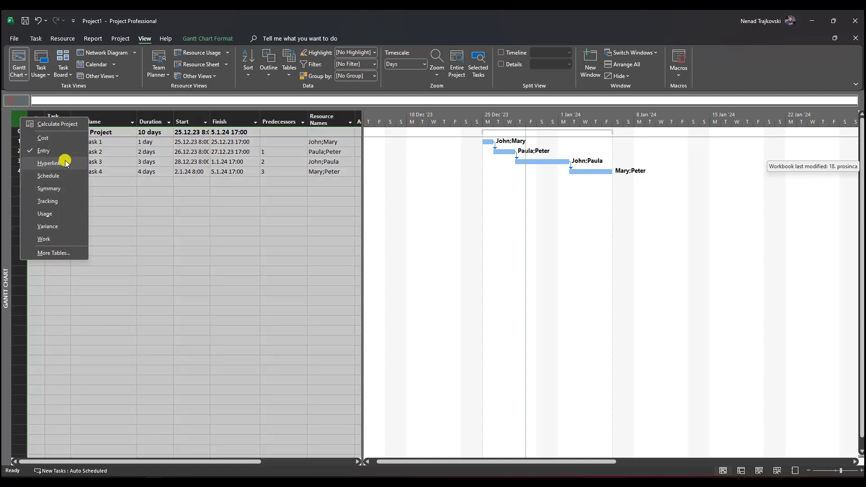
key("Escape")
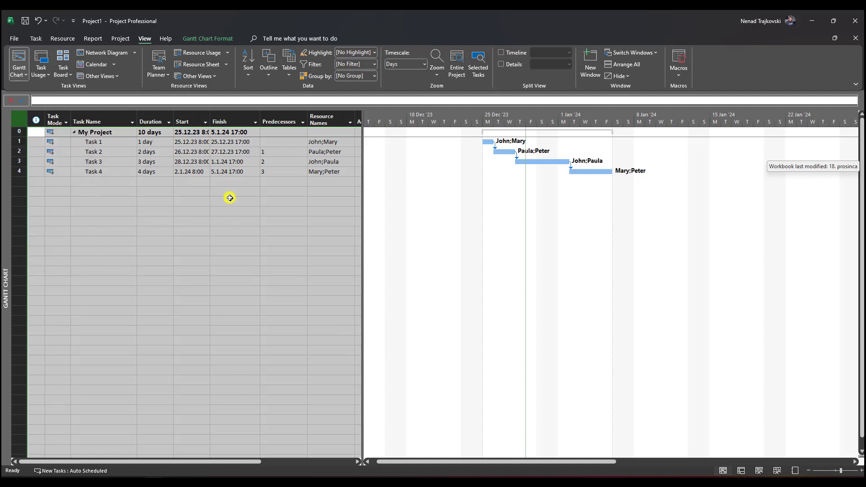
left_click(298, 221)
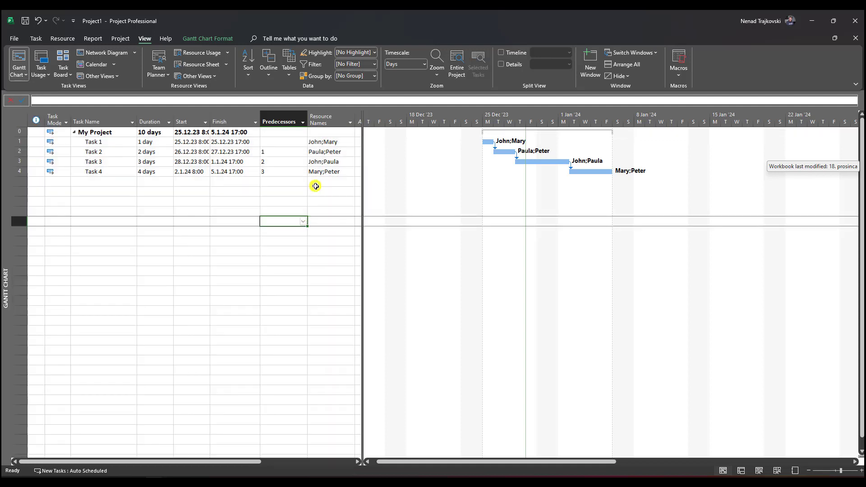
Filter the Resource Names column to the first named resource only, and display the Cost table beside the Gantt Chart
left_click(348, 123)
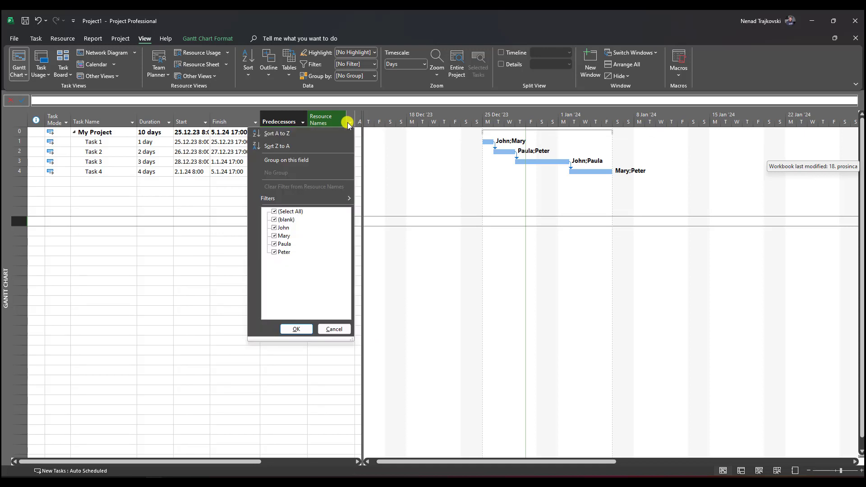
left_click(291, 212)
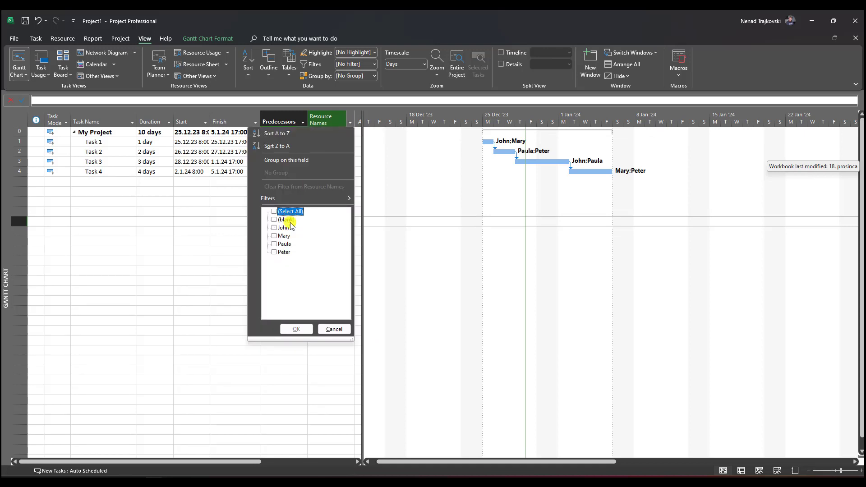
left_click(283, 229)
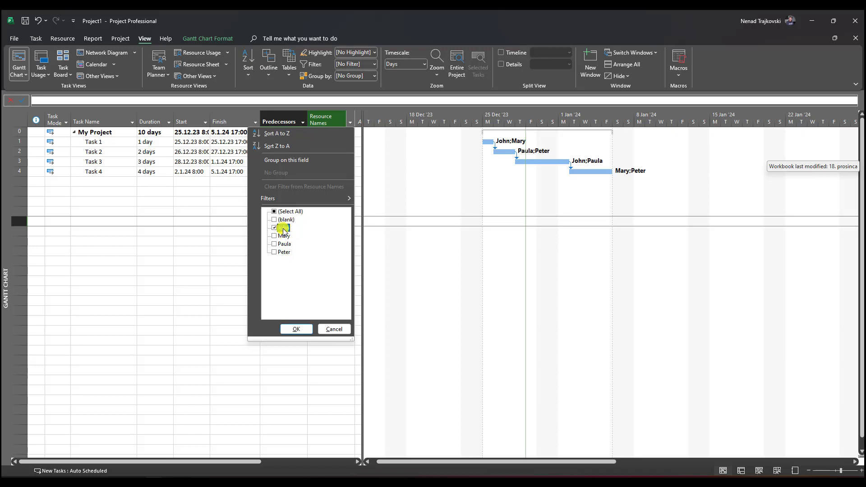
left_click(297, 330)
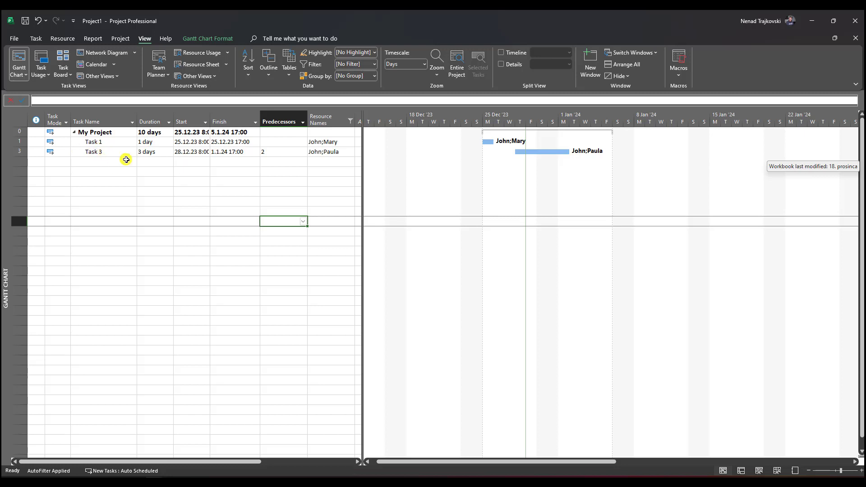
right_click(19, 121)
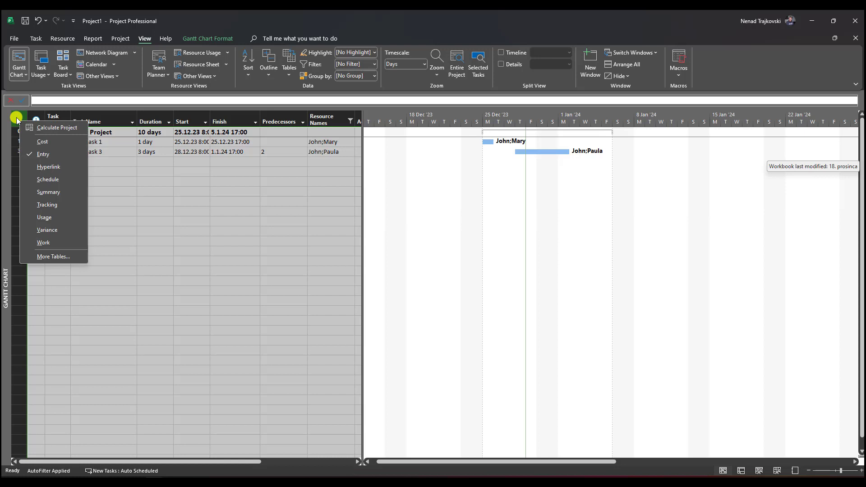
left_click(37, 142)
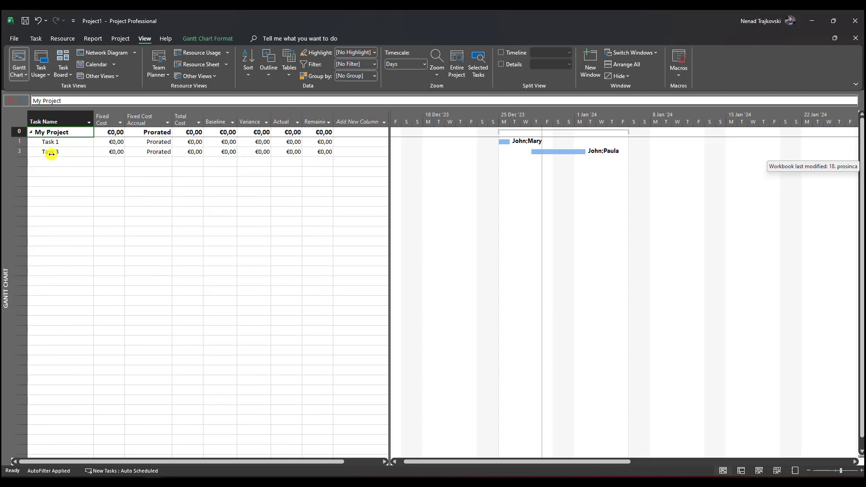
Set the four resources' standard rates to 100, 200, 300 and 400 in Resource Sheet order, and return to the Gantt Chart
left_click(202, 65)
left_click(273, 126)
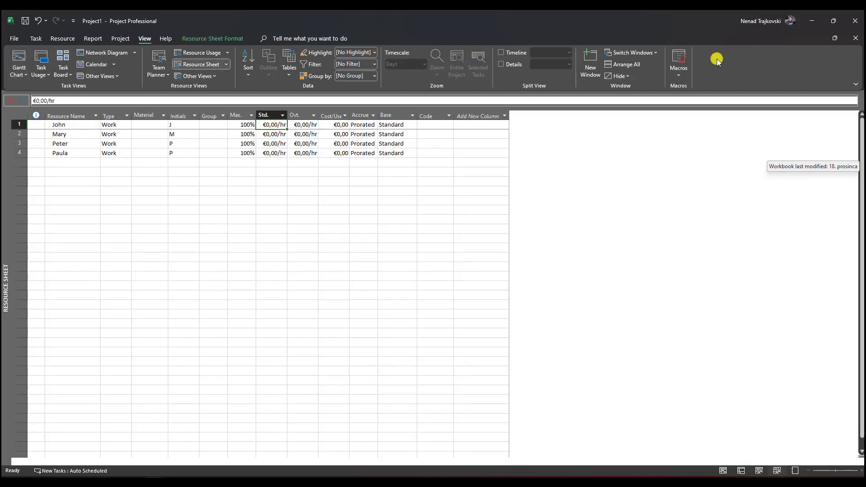
type("100")
key("Return")
type("200")
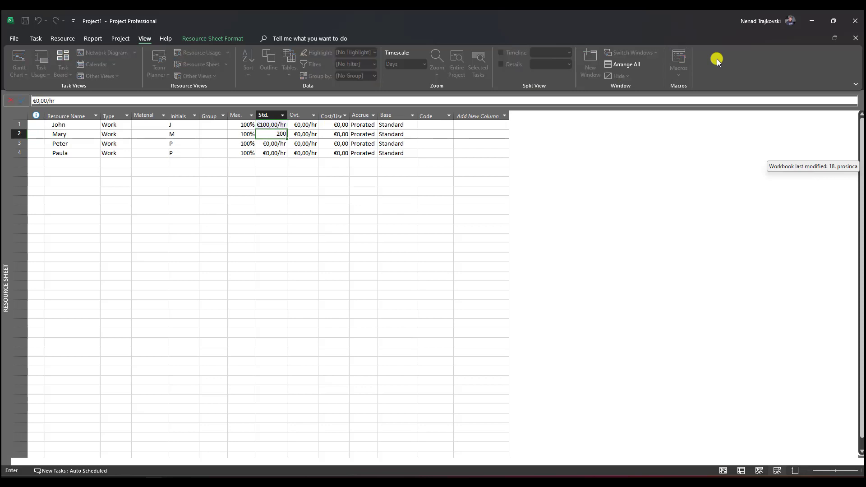
key("Return")
type("300")
key("Return")
type("400")
key("Return")
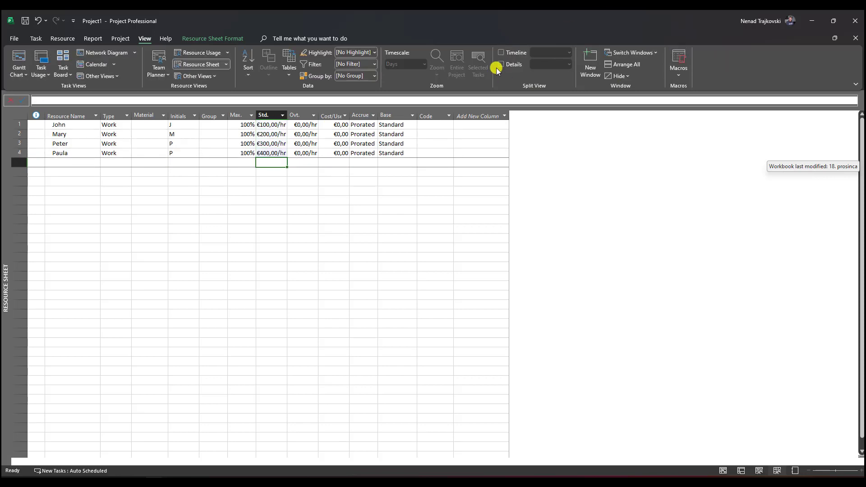
left_click(19, 60)
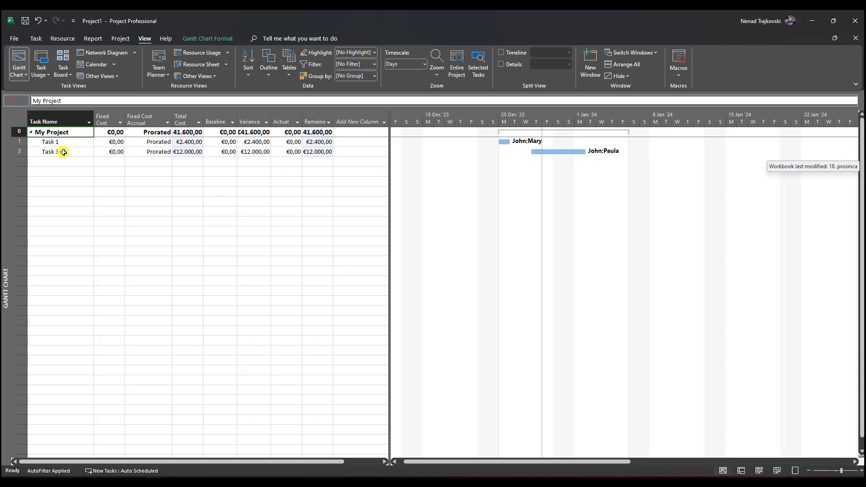
Display the Work table in the Gantt Chart to see the filtered tasks' hours
right_click(8, 119)
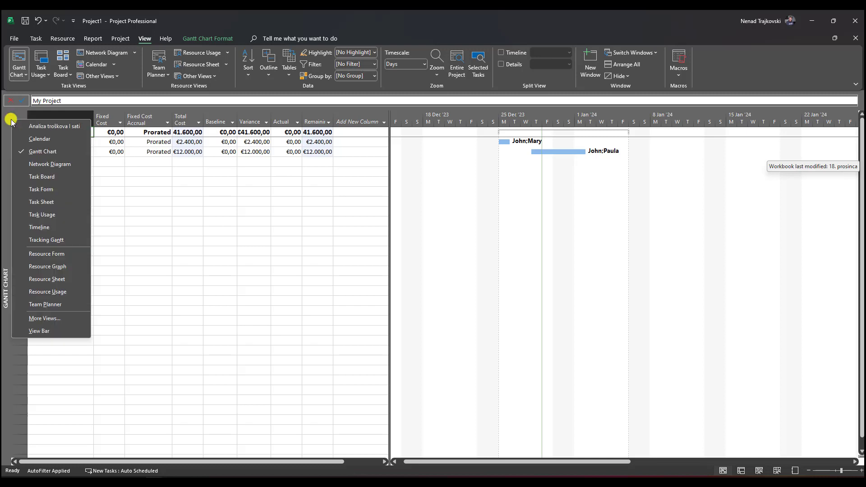
left_click(145, 189)
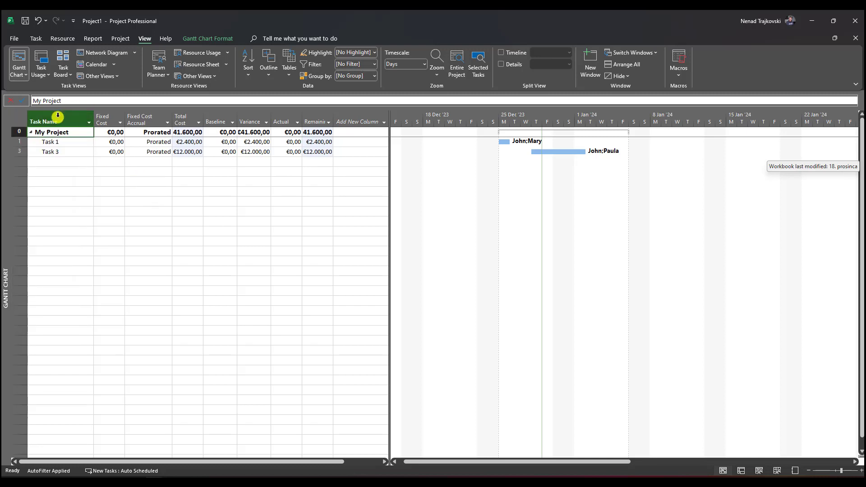
left_click(17, 118)
right_click(18, 118)
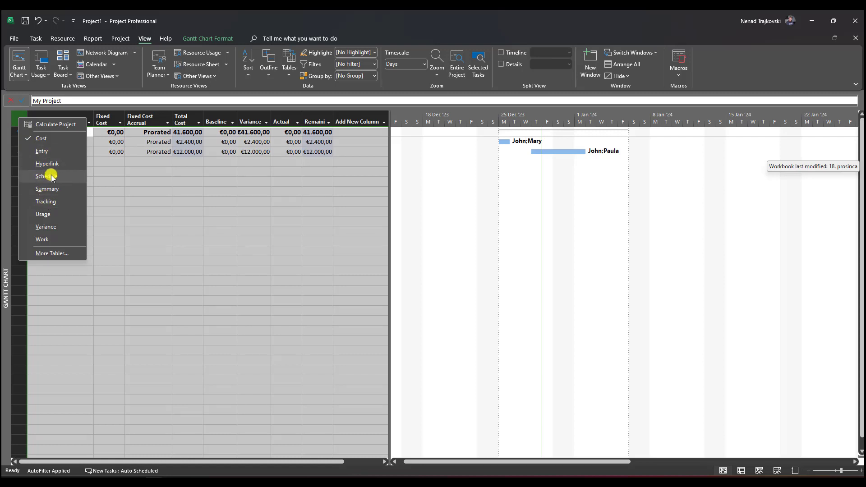
left_click(47, 239)
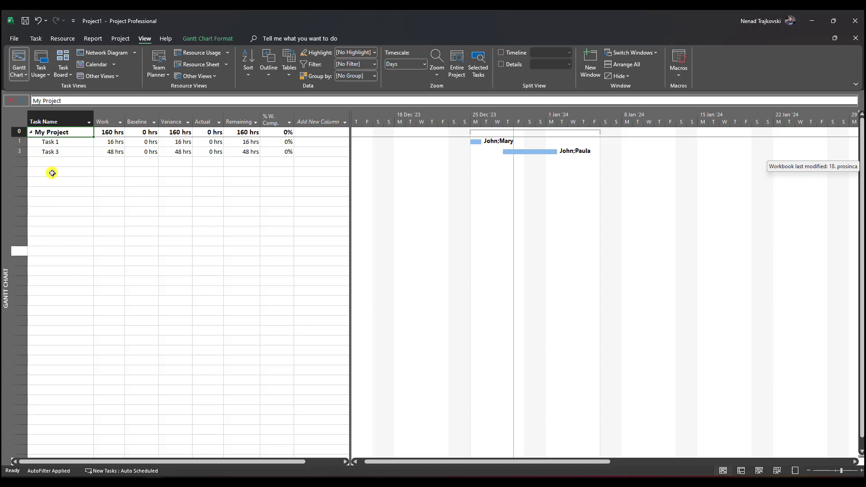
right_click(19, 120)
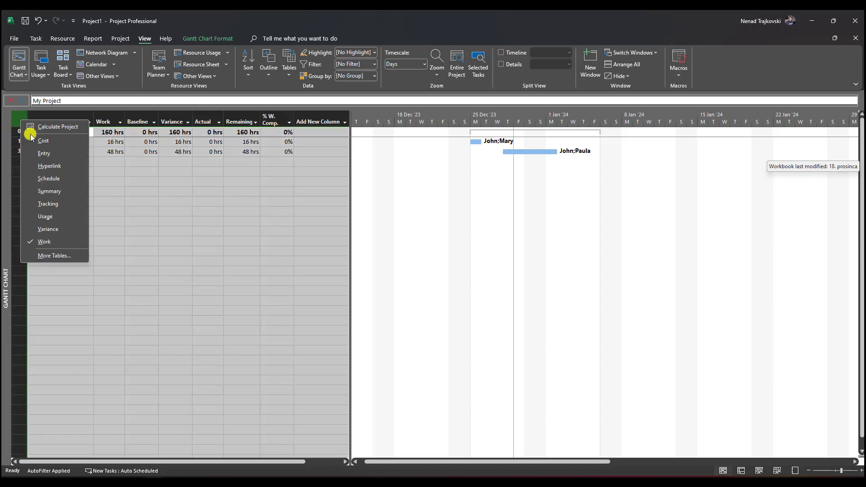
left_click(186, 289)
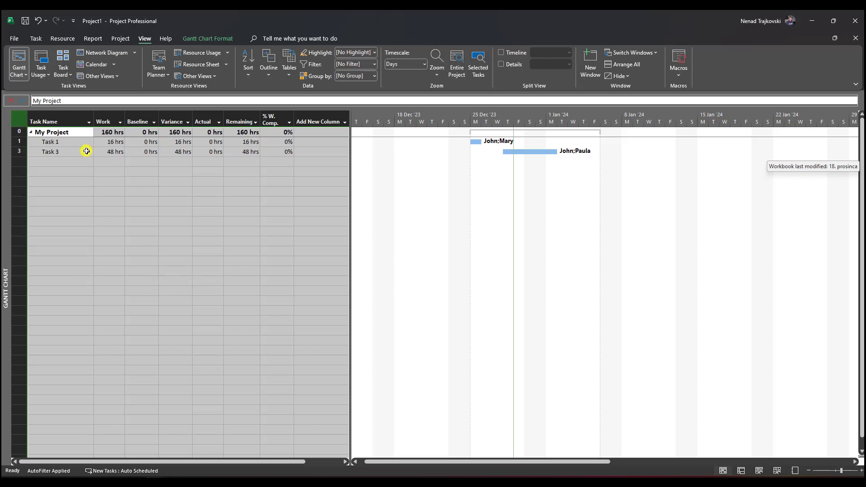
left_click(135, 315)
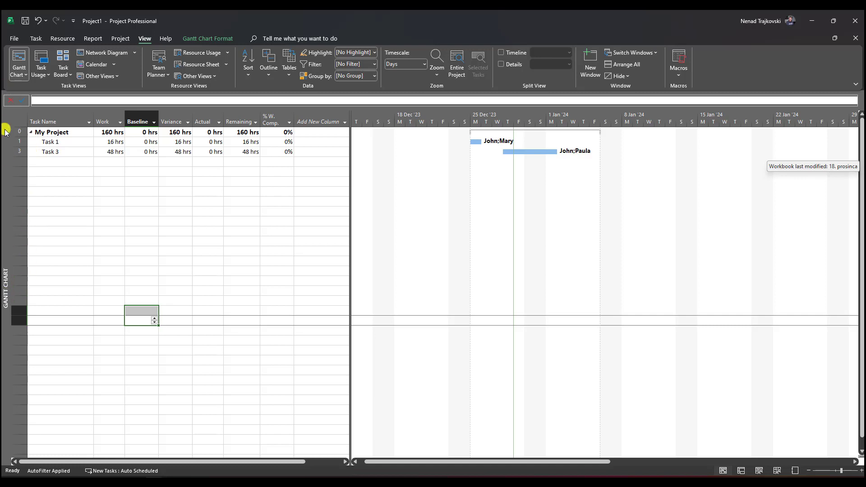
Return to the Entry table and check which resource the Resource Names filter is limited to
right_click(14, 118)
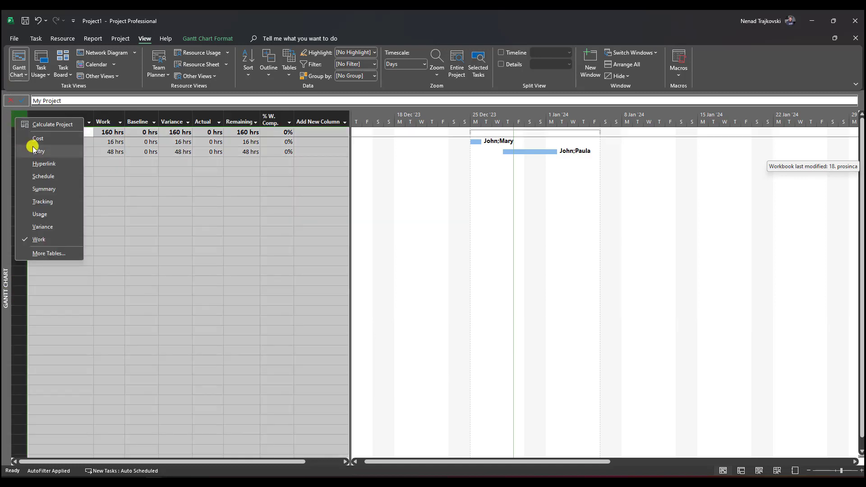
left_click(32, 145)
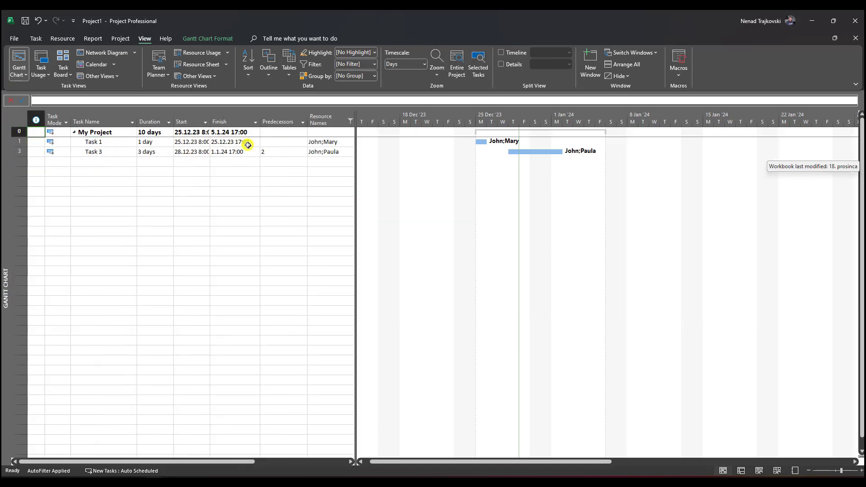
left_click(347, 123)
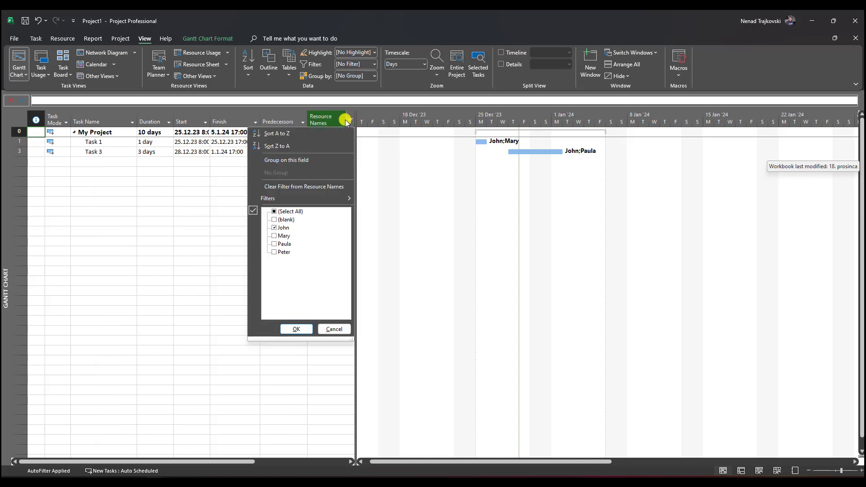
left_click(334, 329)
Display the Cost table for the filtered tasks and widen the table area to show all its columns
right_click(16, 118)
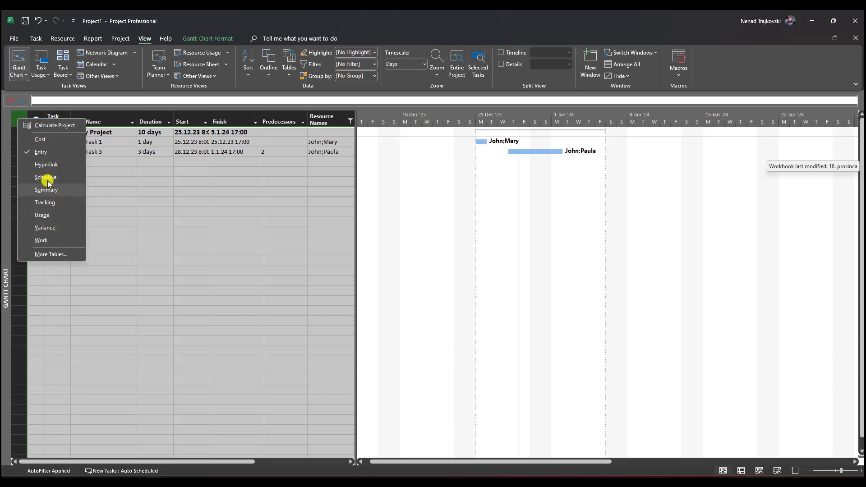
left_click(41, 139)
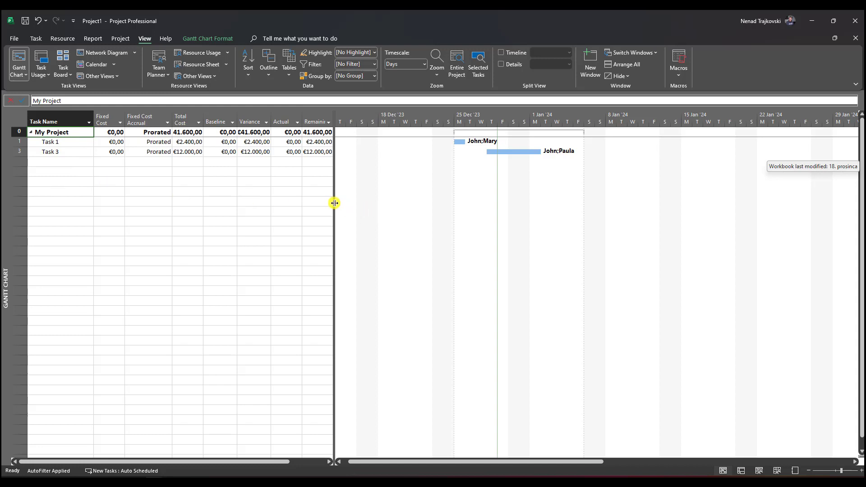
left_click_drag(334, 202, 400, 197)
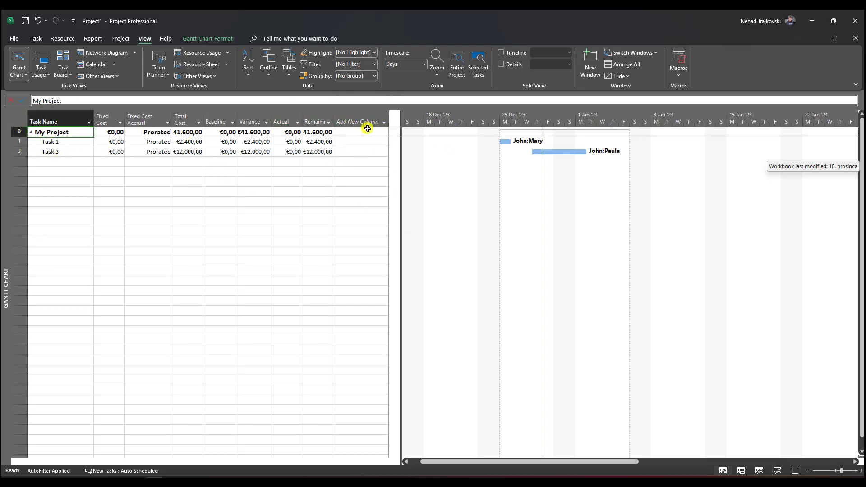
Return to the Entry table and reset the Resource Names filter to include all values, so every task is listed
right_click(21, 118)
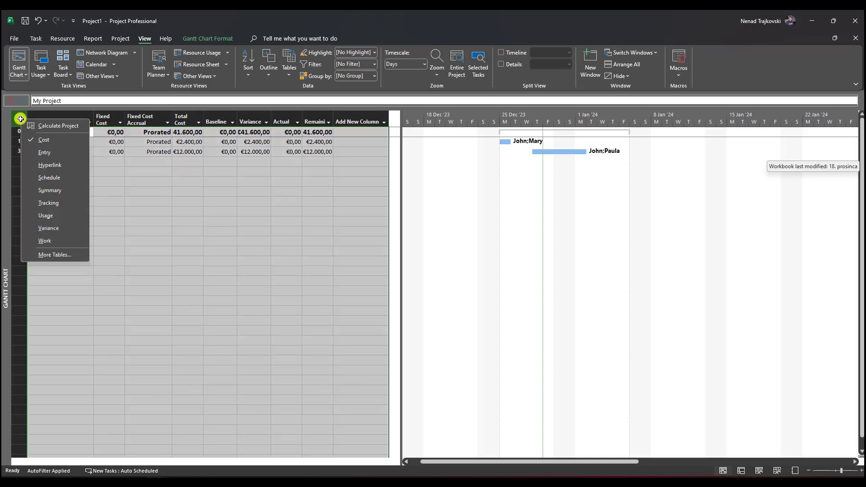
left_click(48, 150)
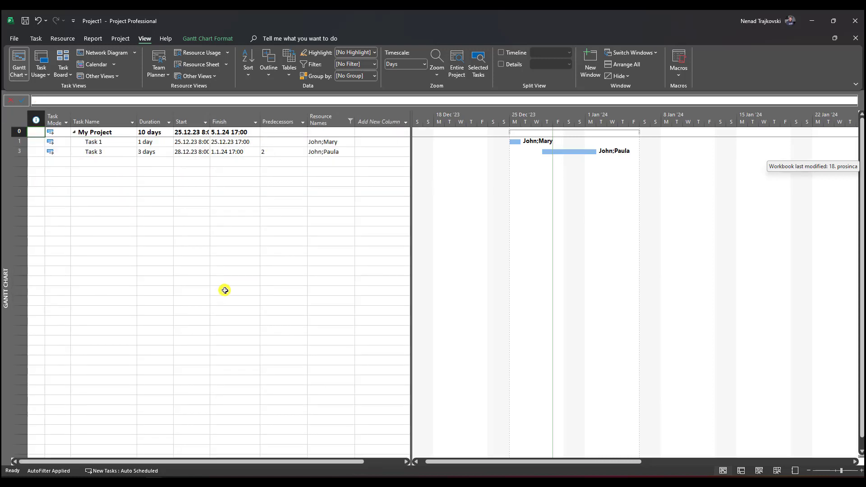
left_click(350, 122)
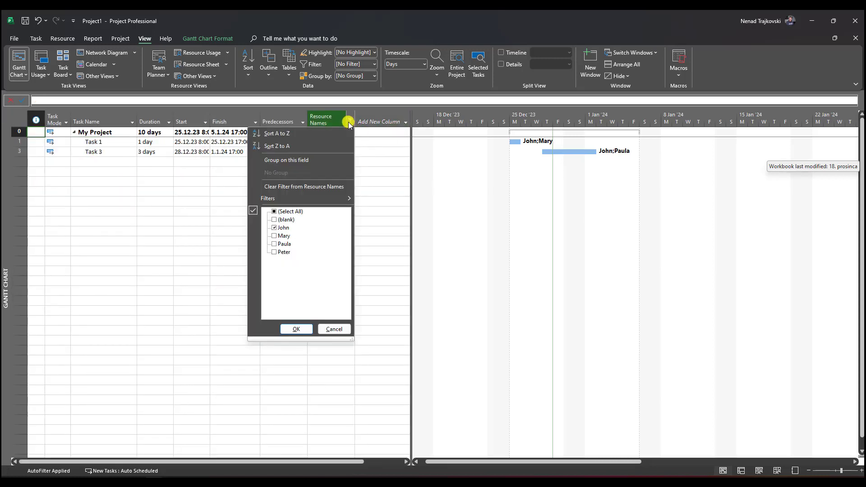
left_click(302, 212)
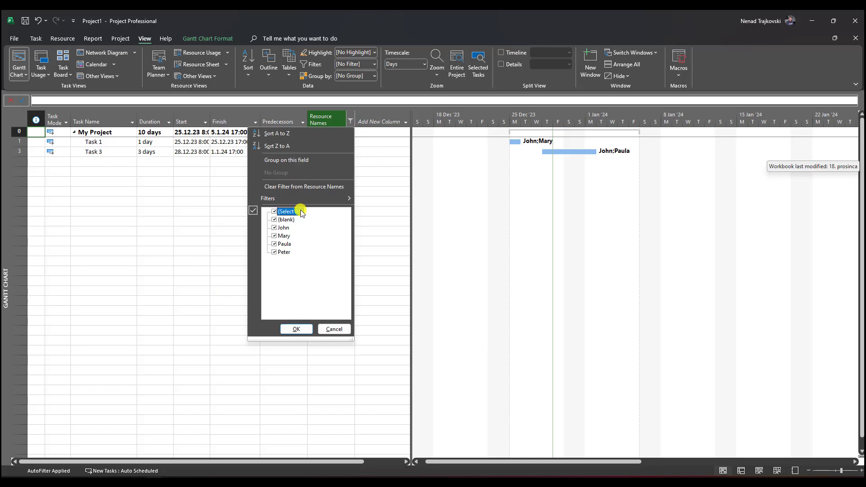
left_click(295, 329)
Display the Cost table and the Work table to view the costs and hours of all the unfiltered tasks
right_click(21, 118)
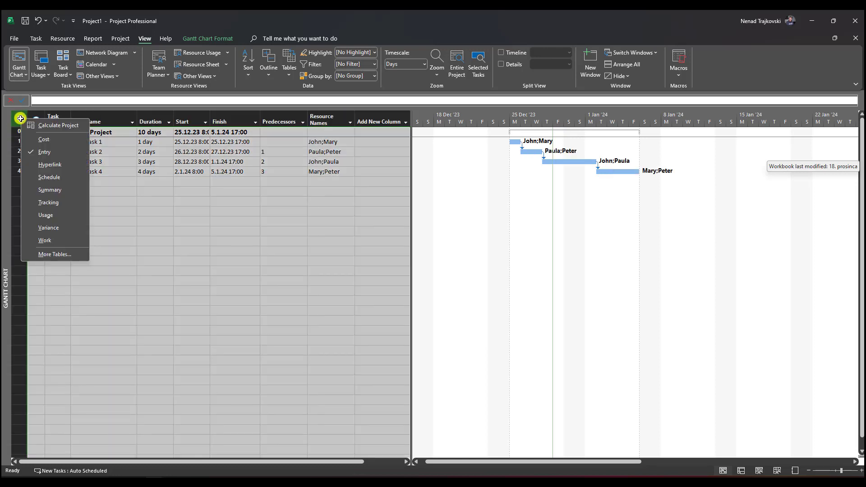
left_click(41, 140)
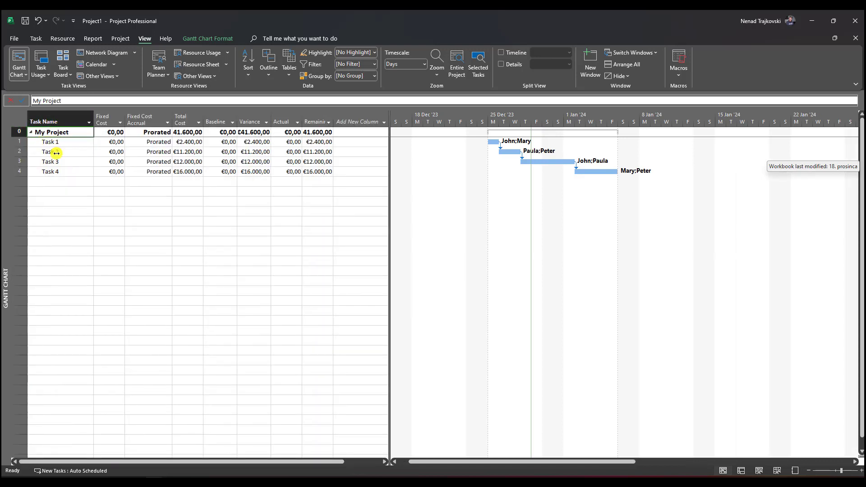
right_click(8, 125)
left_click(50, 242)
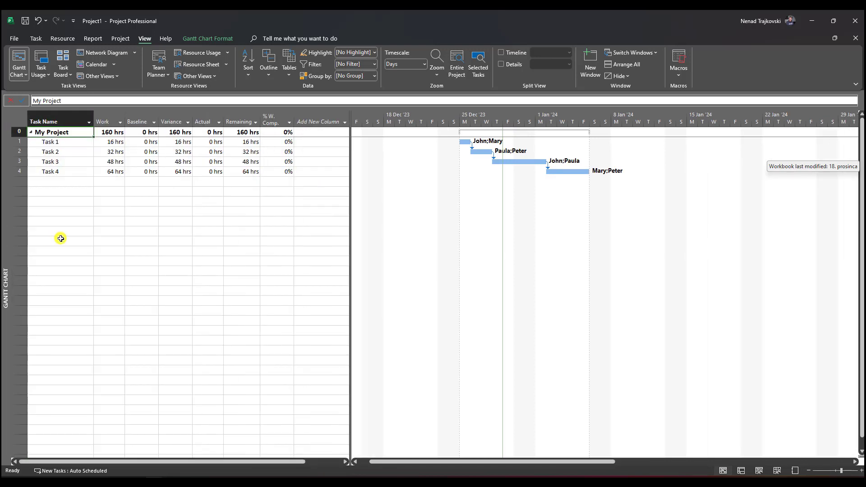
Return to the Entry table and filter Resource Names to only the resource shared by Task 1 and Task 3
left_click(15, 115)
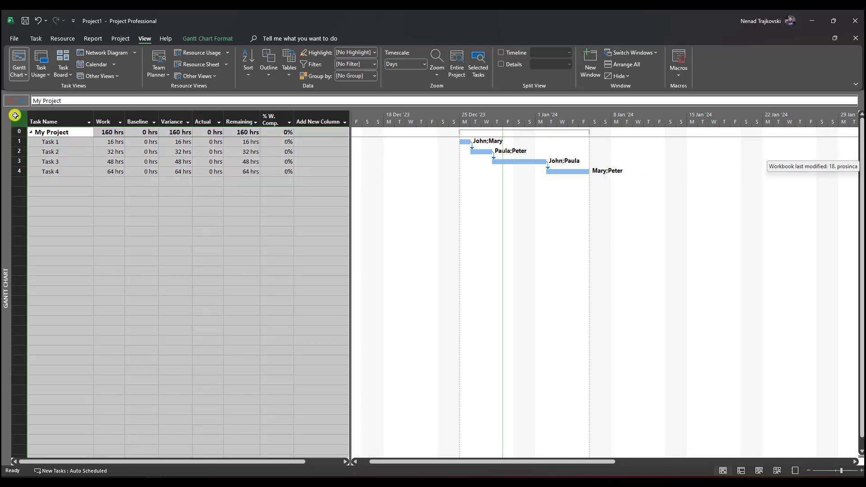
right_click(15, 115)
left_click(36, 151)
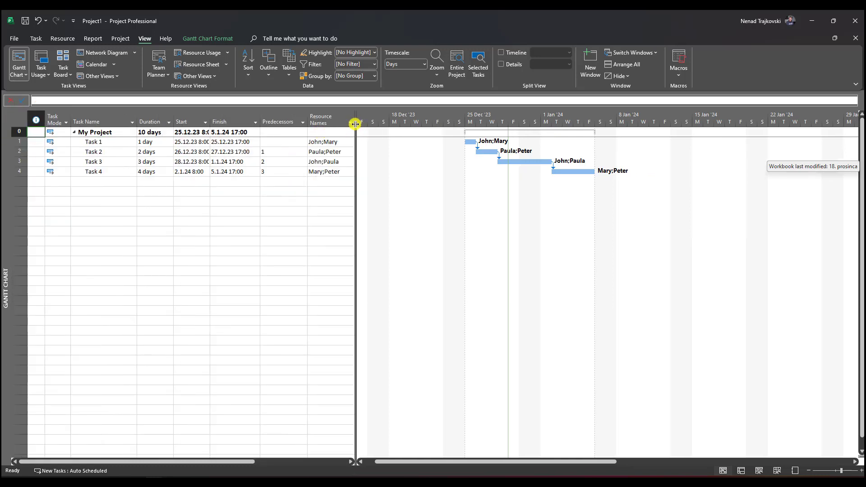
left_click(348, 122)
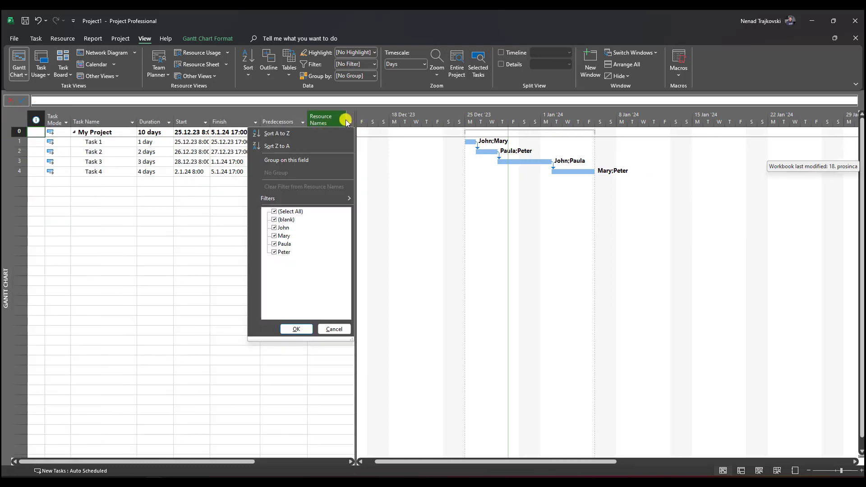
left_click(298, 212)
left_click(284, 227)
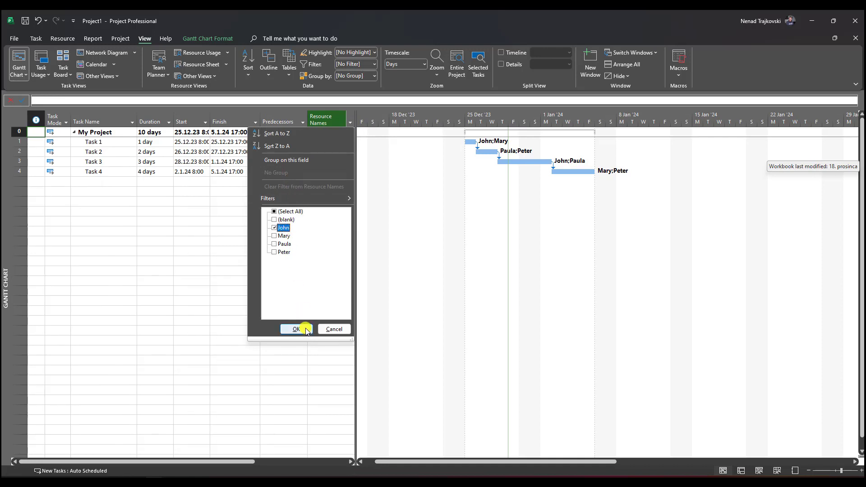
left_click(305, 330)
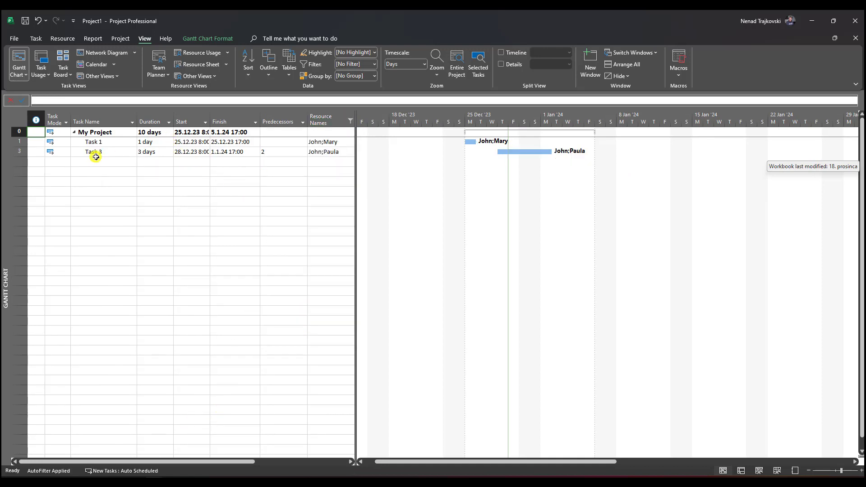
Display the Cost table, widen the table area and add a Resource Names column after the Remaining column
right_click(22, 122)
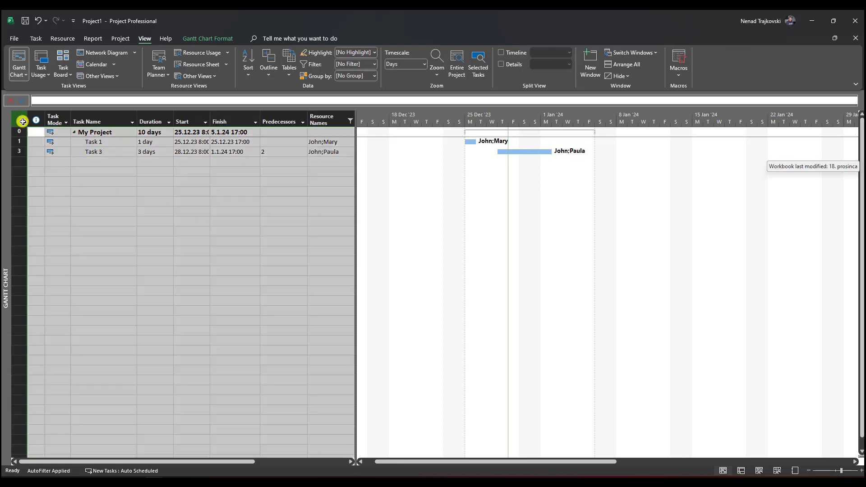
left_click(36, 141)
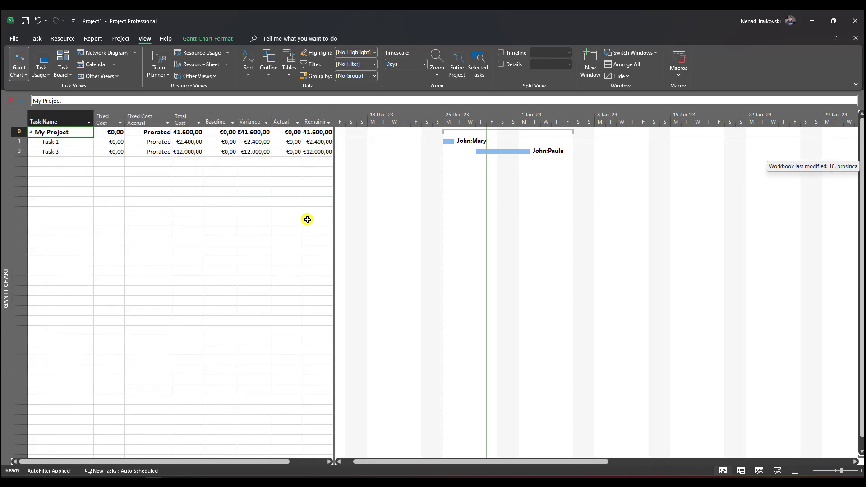
left_click_drag(334, 203, 422, 203)
left_click(366, 120)
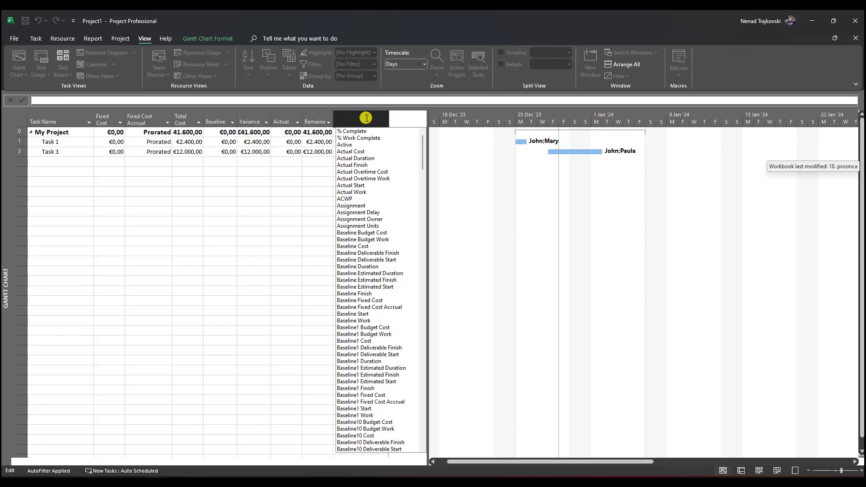
type("resource Group")
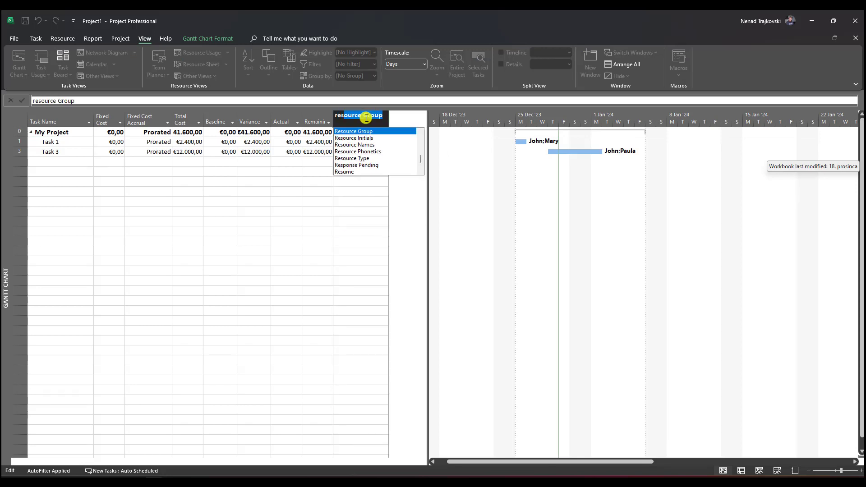
left_click(364, 145)
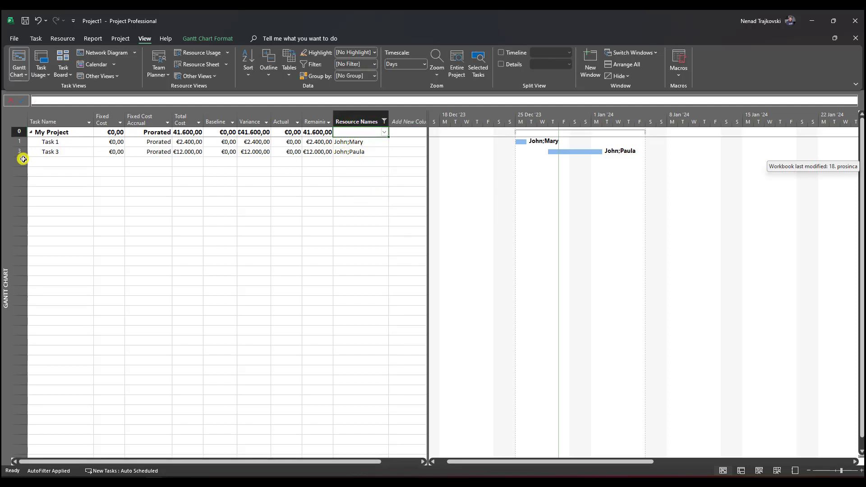
Switch to the Entry table and back to the Cost table to compare their filtered Resource Names columns
right_click(18, 121)
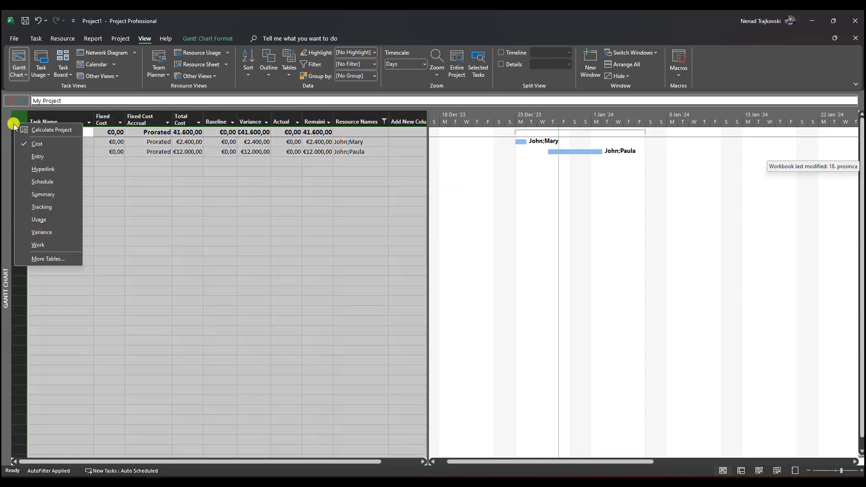
left_click(34, 158)
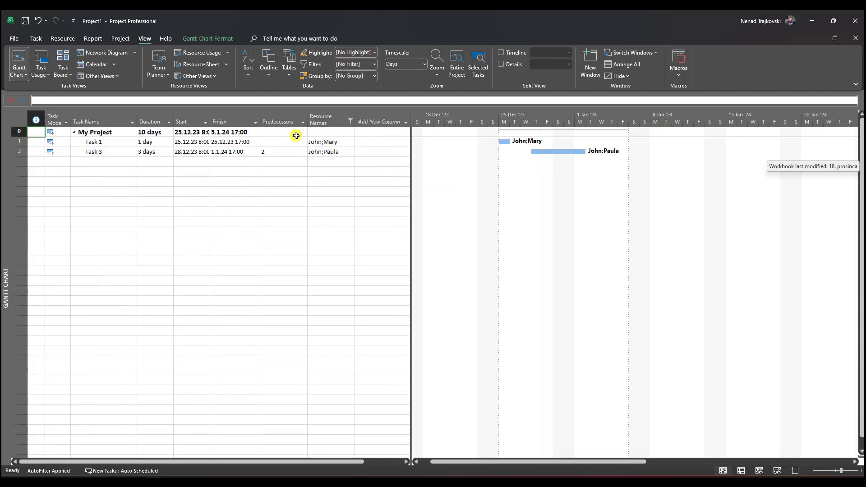
right_click(14, 116)
left_click(31, 135)
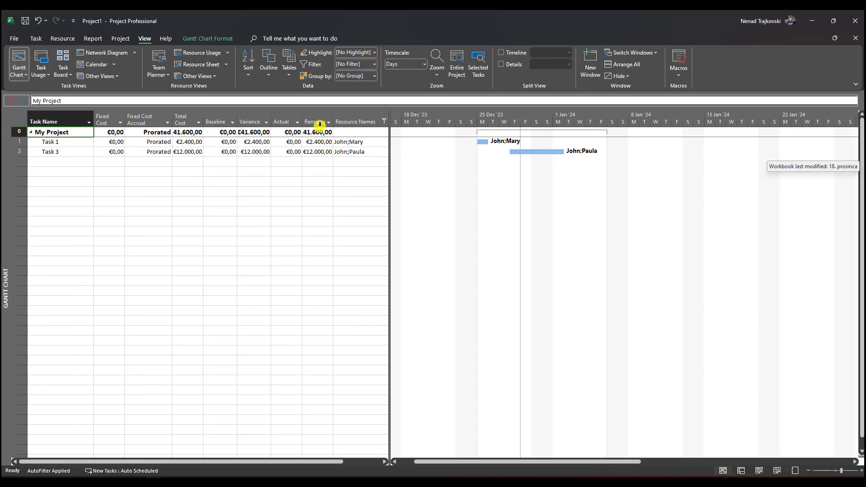
Reset the Cost table's Resource Names filter to include all values
left_click(384, 122)
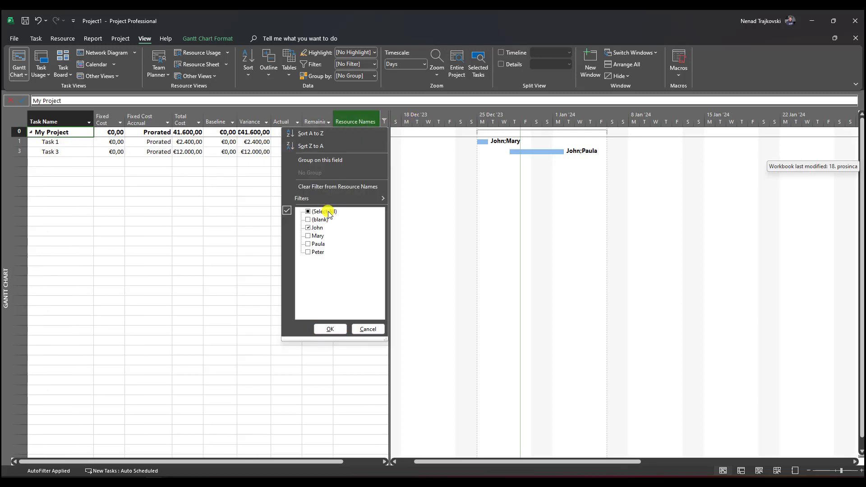
left_click(328, 212)
left_click(330, 329)
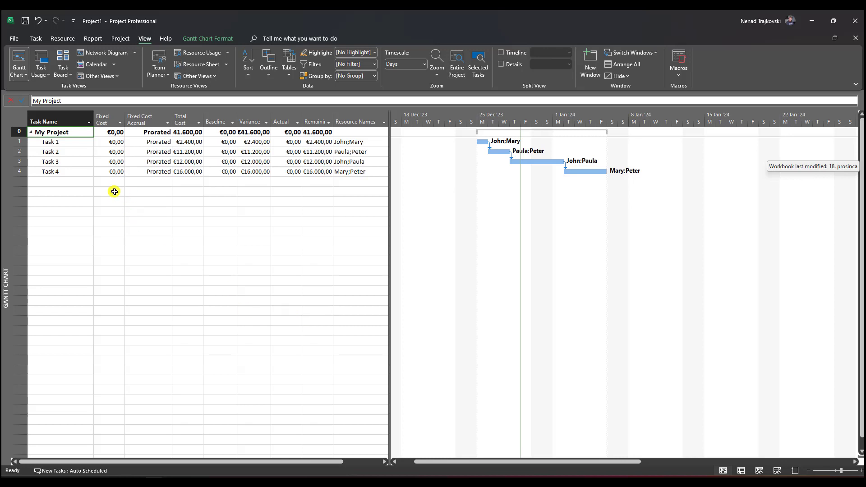
Display the Work table and add a Resource Names column after the % W. Comp. column
right_click(16, 114)
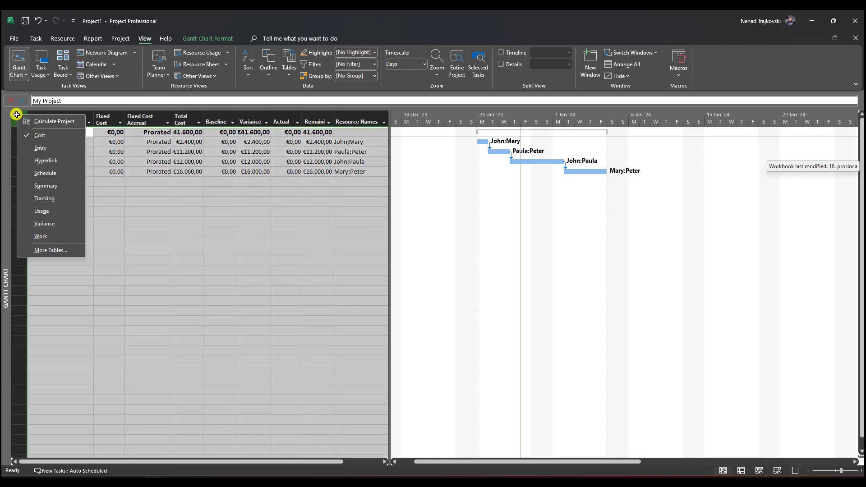
left_click(43, 233)
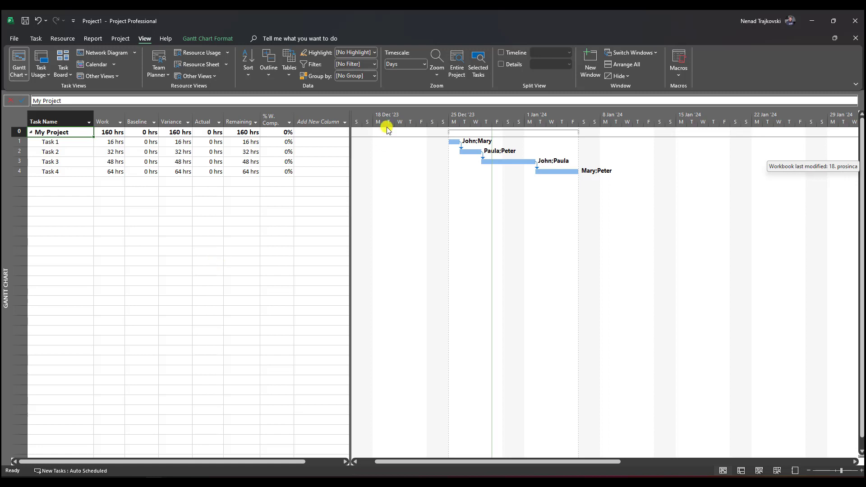
left_click(333, 119)
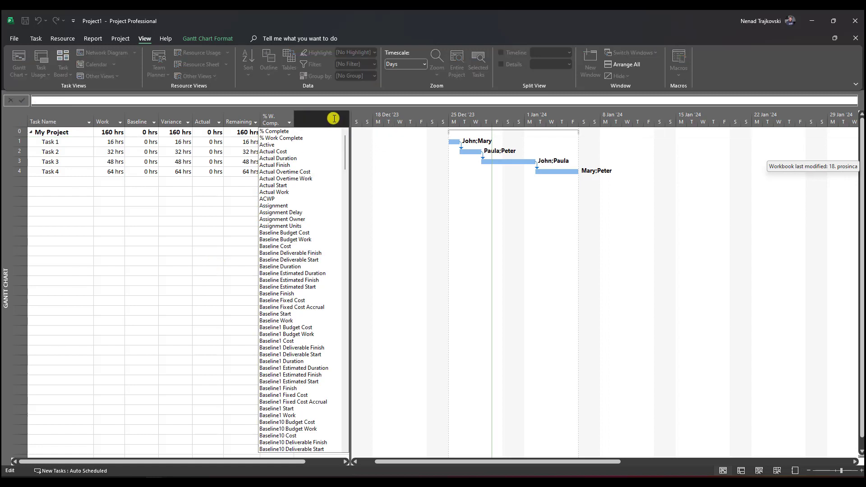
type("rtes")
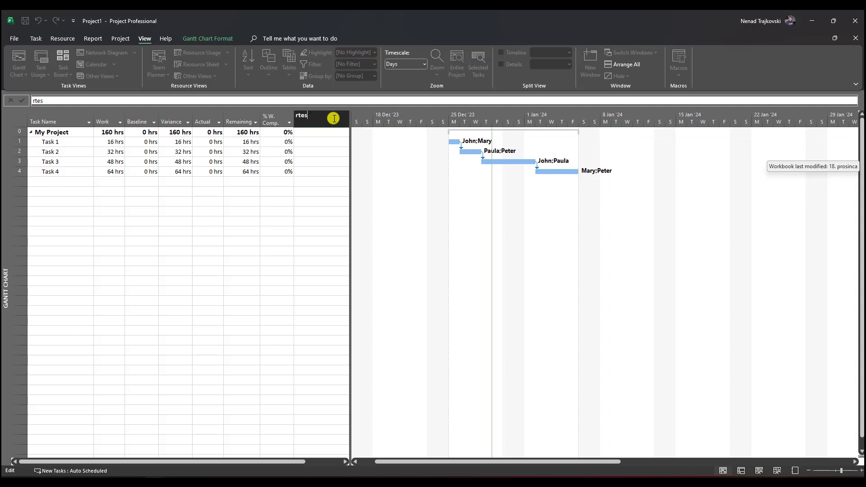
type("esource Group")
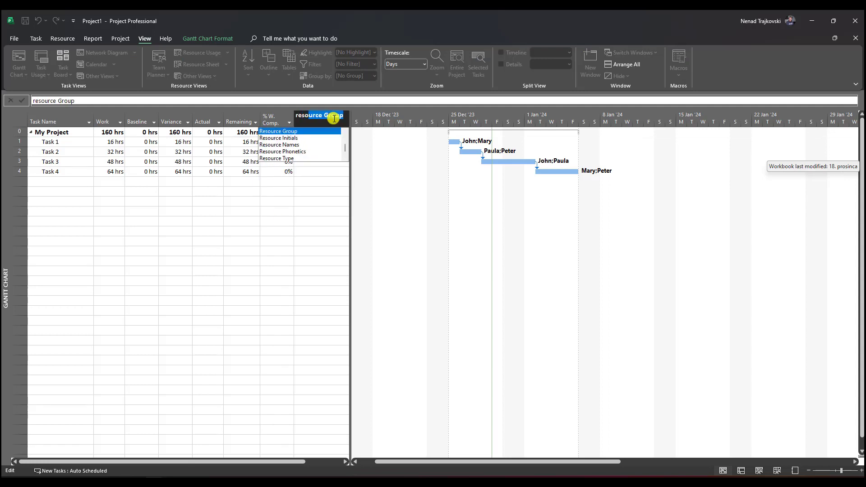
key("Down")
key("Down")
key("Return")
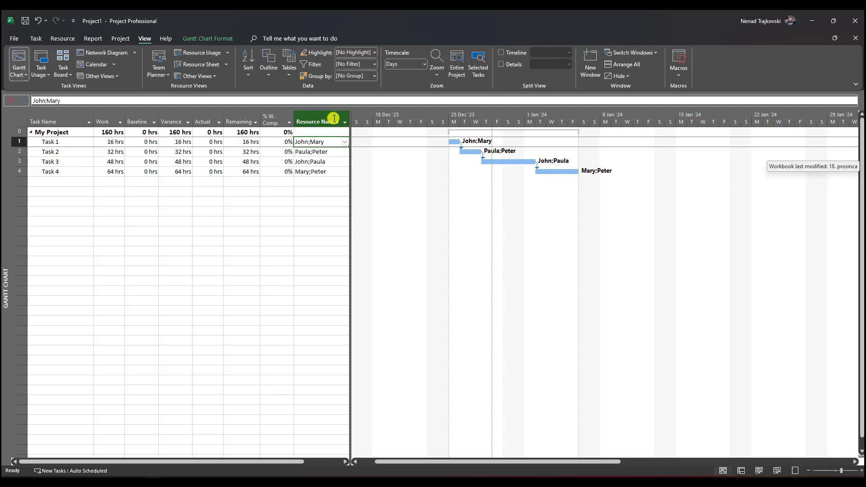
Filter the Work table's Resource Names column to only the resource shared by Task 1 and Task 3
left_click(345, 122)
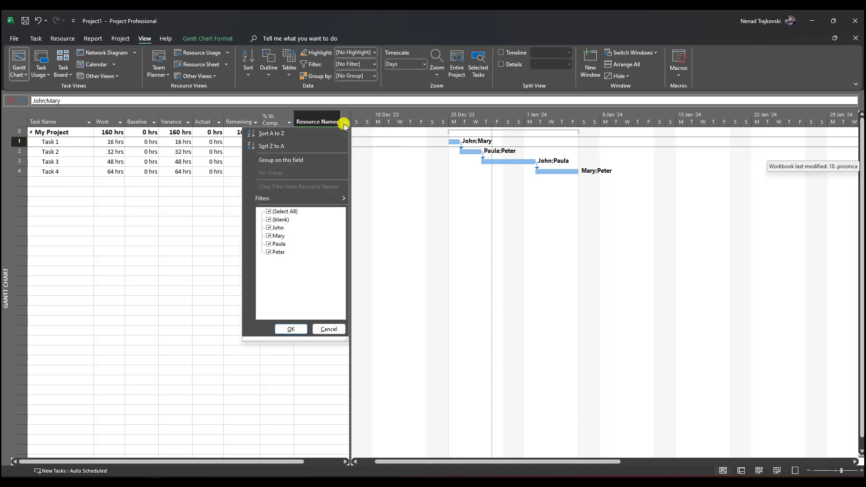
left_click(297, 213)
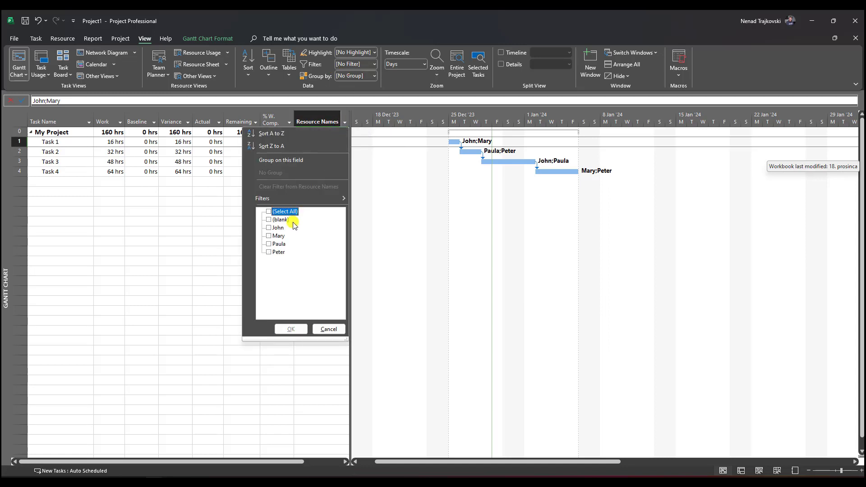
left_click(277, 227)
left_click(290, 330)
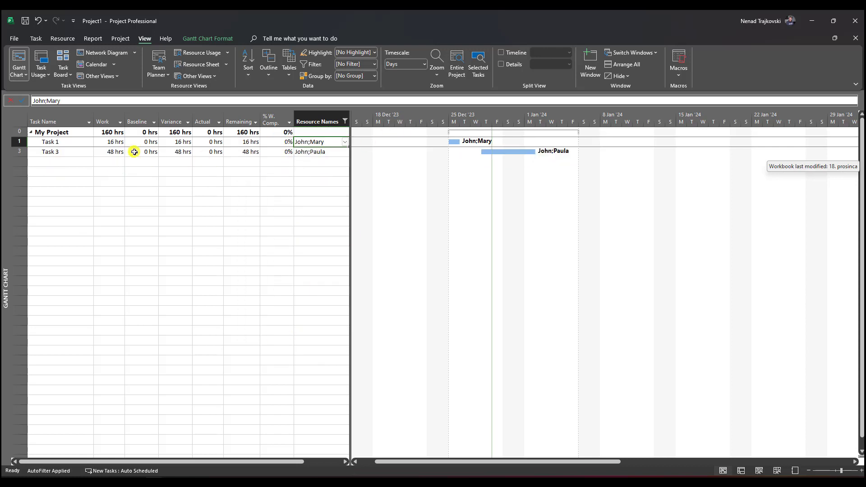
Display the Entry table and reset its Resource Names filter to include all values
right_click(19, 122)
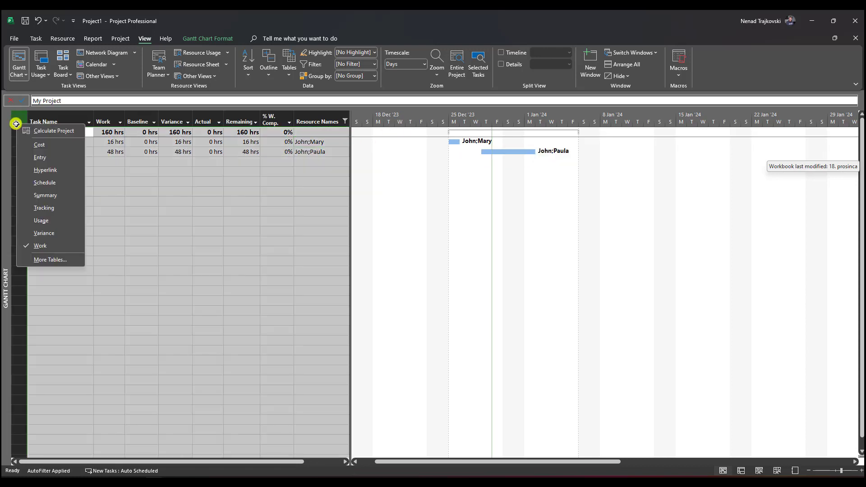
left_click(40, 158)
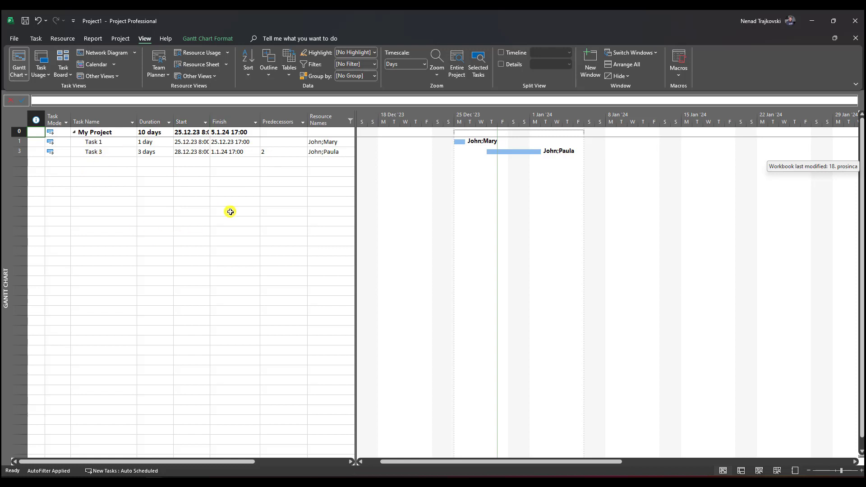
left_click(350, 121)
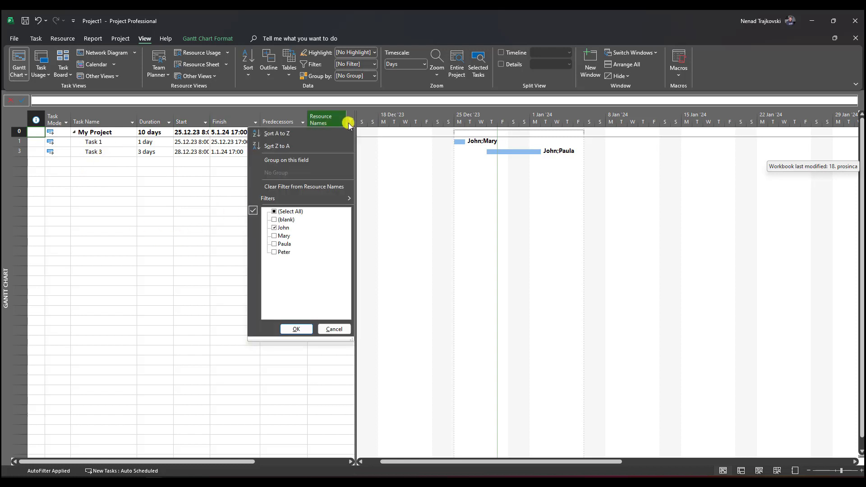
left_click(291, 211)
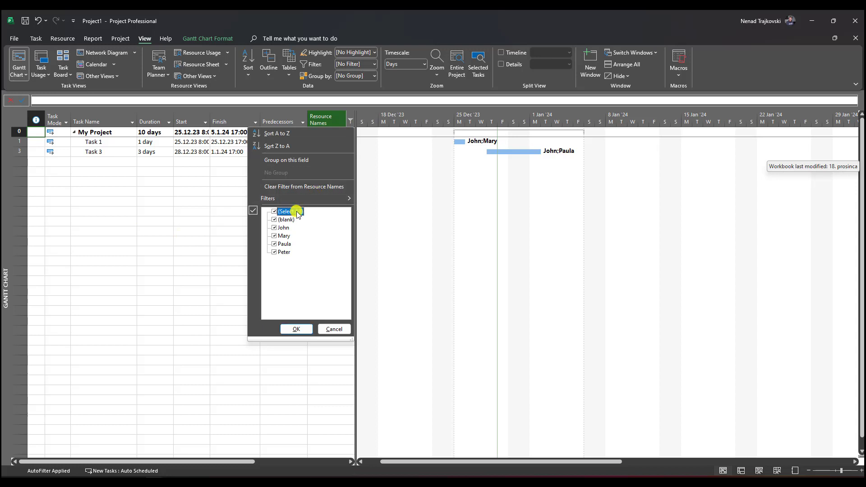
left_click(299, 329)
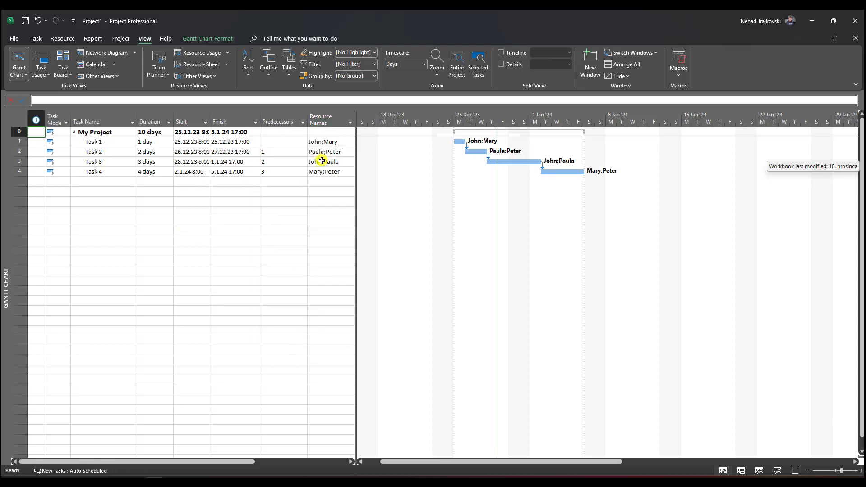
Return to the Work table and filter Resource Names to only the resource assigned to both Task 1 and Task 3
right_click(16, 116)
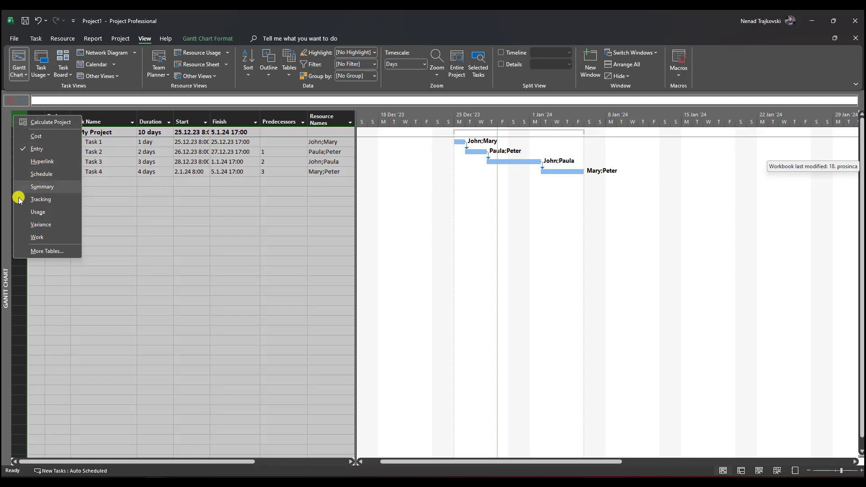
left_click(37, 237)
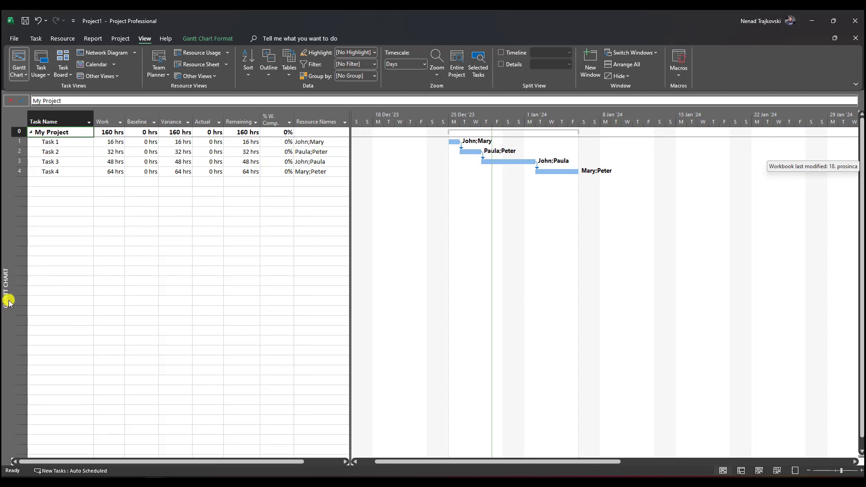
left_click(344, 122)
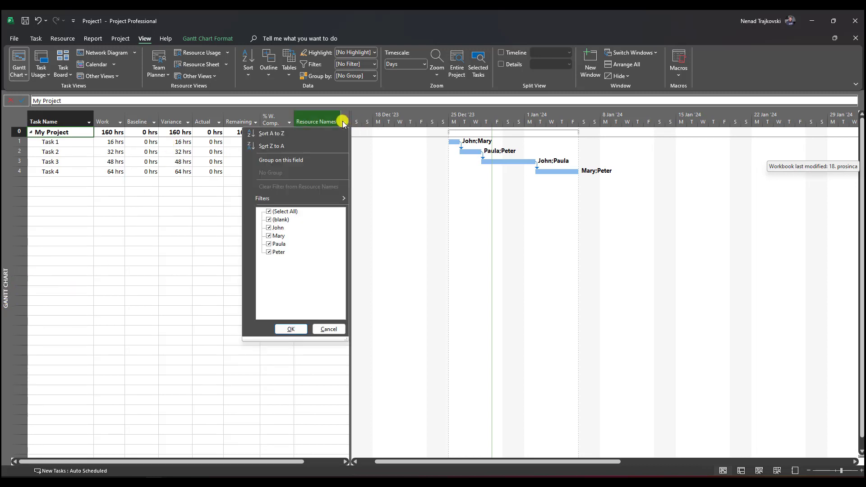
left_click(284, 212)
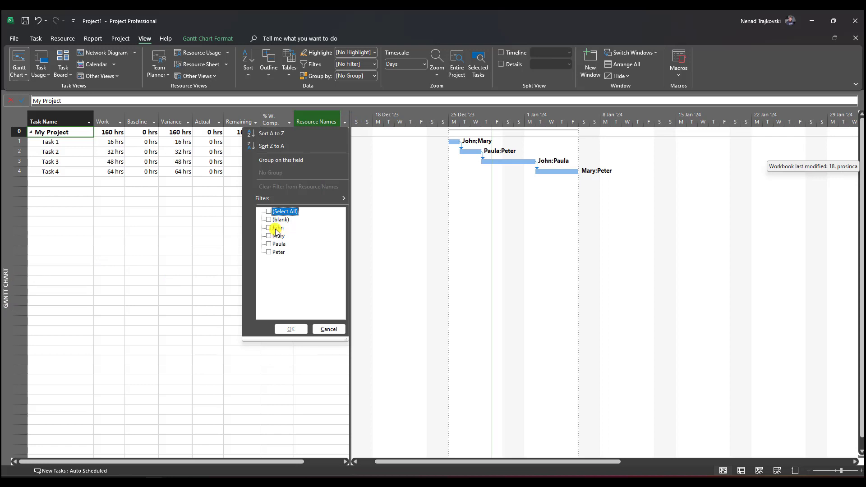
left_click(276, 228)
left_click(290, 329)
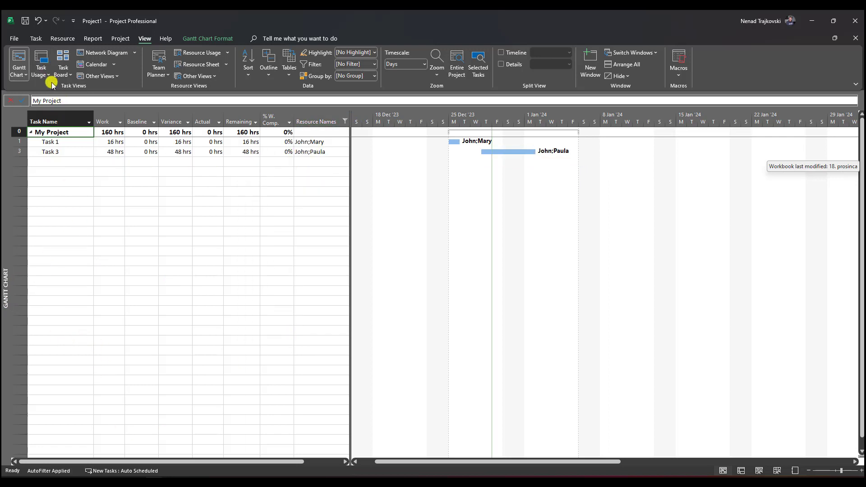
Look at the assignments in the Task Usage view and return to the Gantt Chart with the Entry table displayed
left_click(41, 60)
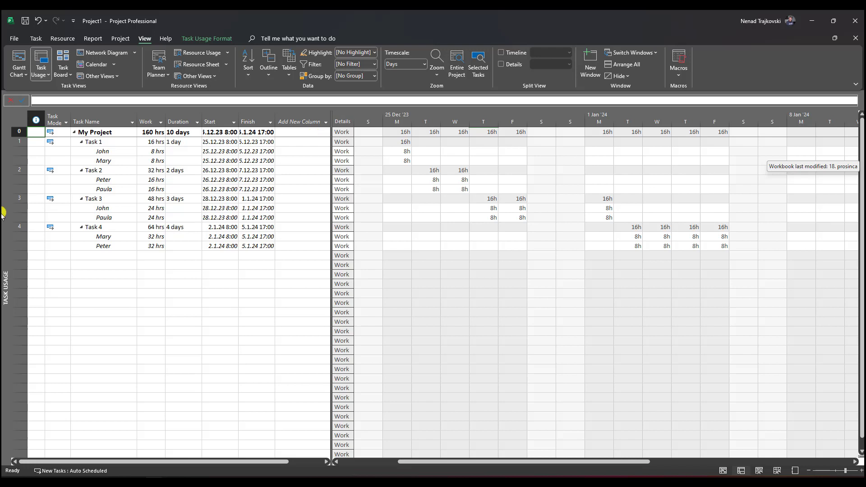
left_click(18, 57)
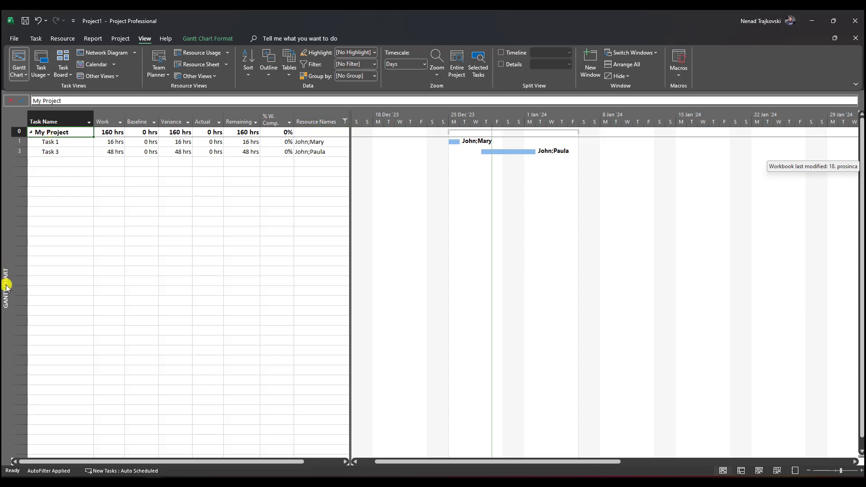
right_click(20, 118)
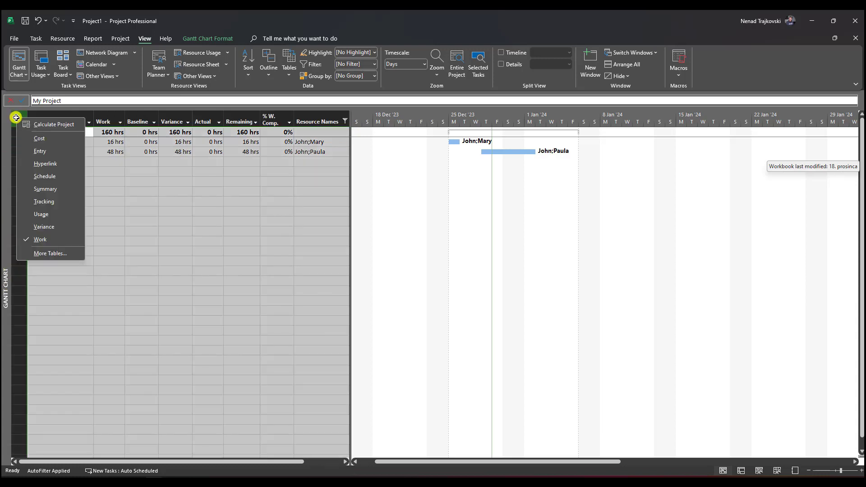
left_click(40, 151)
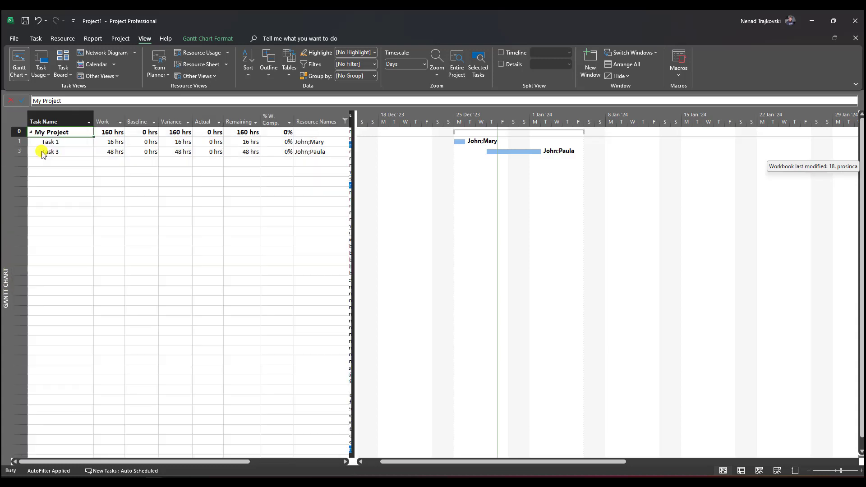
Compare the filtered Entry table with the Task Usage view's task assignments and go back to the Gantt Chart
right_click(15, 119)
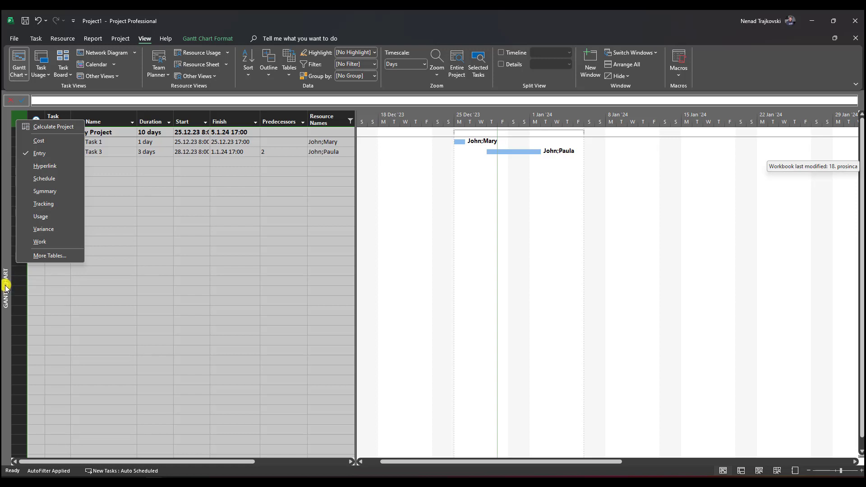
key("Escape")
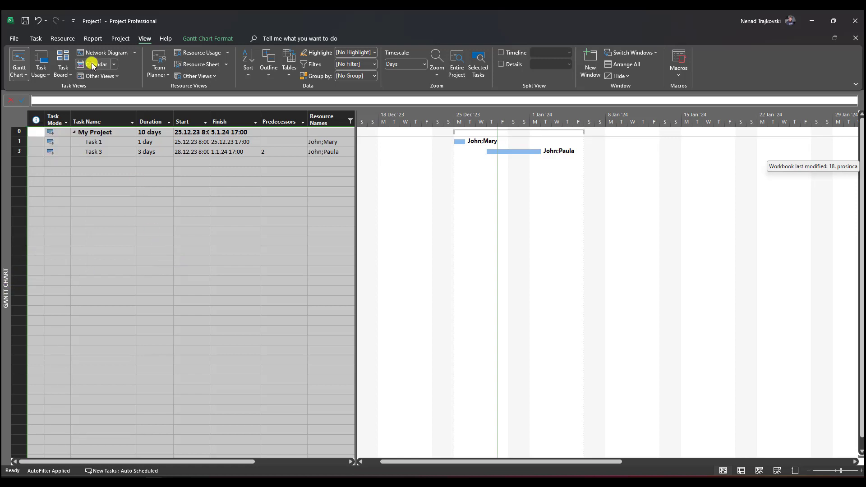
left_click(41, 60)
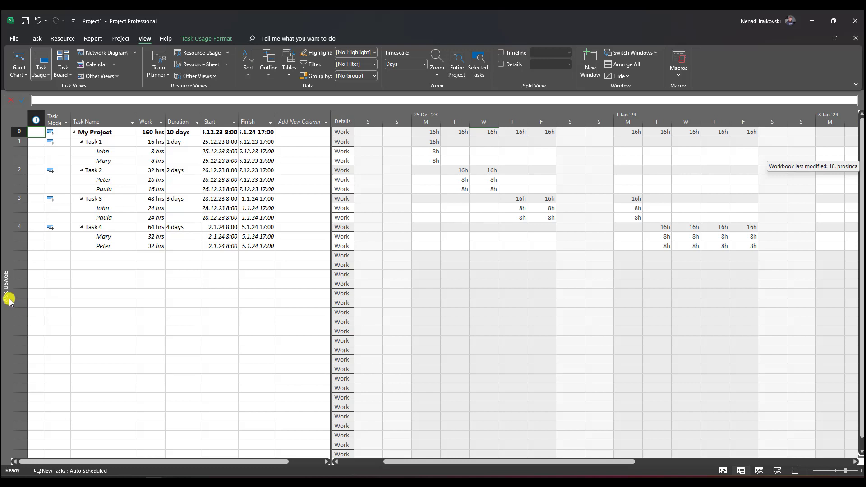
left_click(18, 62)
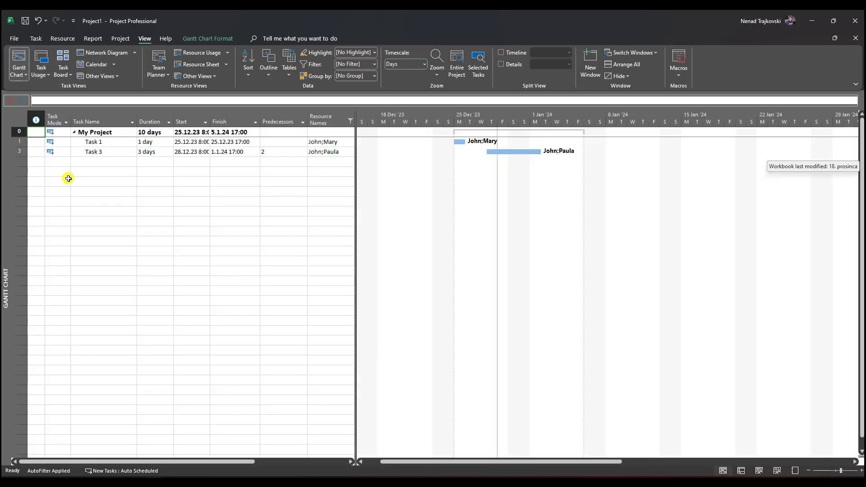